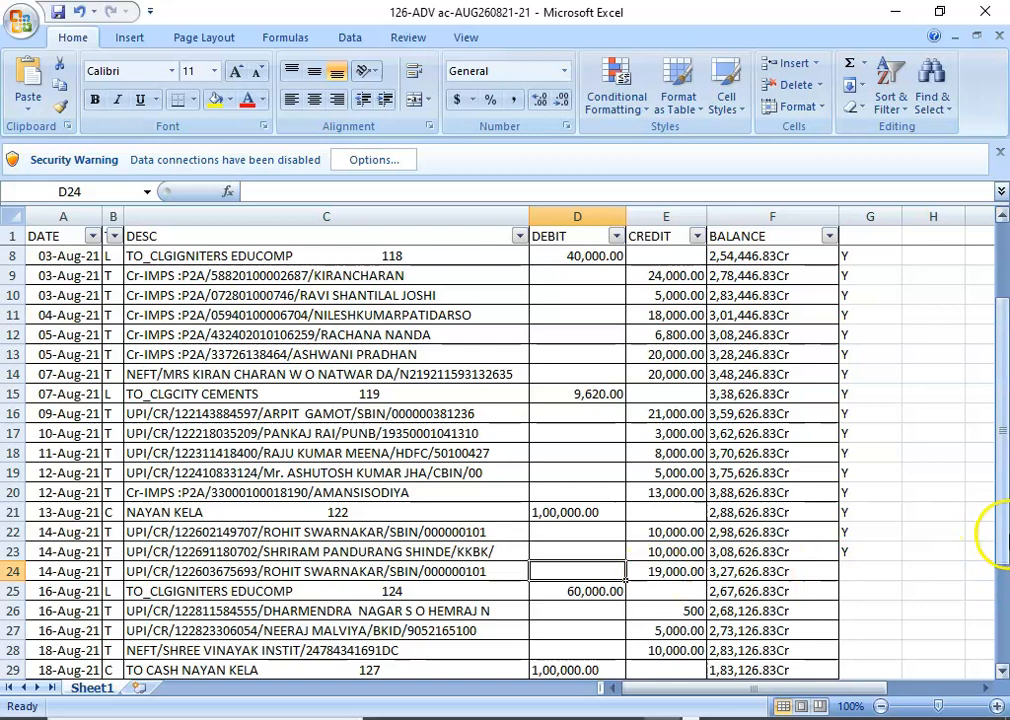
Copy the description of the 19,000 credit dated 14-Aug-21 from cell C24 and switch to TallyPrime
{"action": "left_click", "coordinate": [853, 551]}
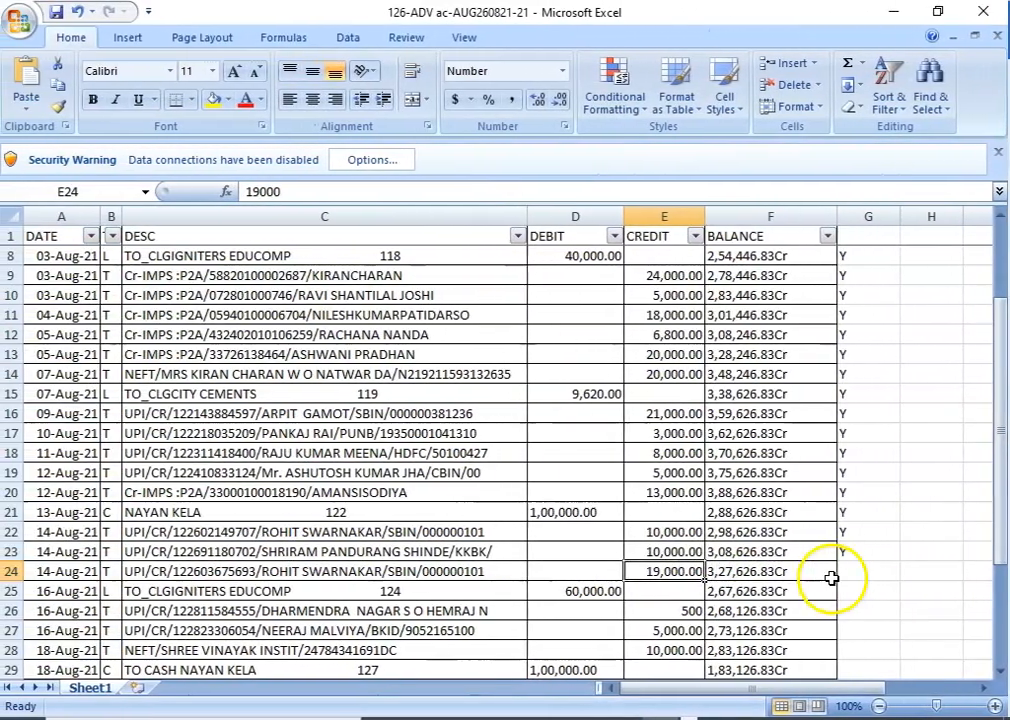
{"action": "left_click", "coordinate": [615, 573]}
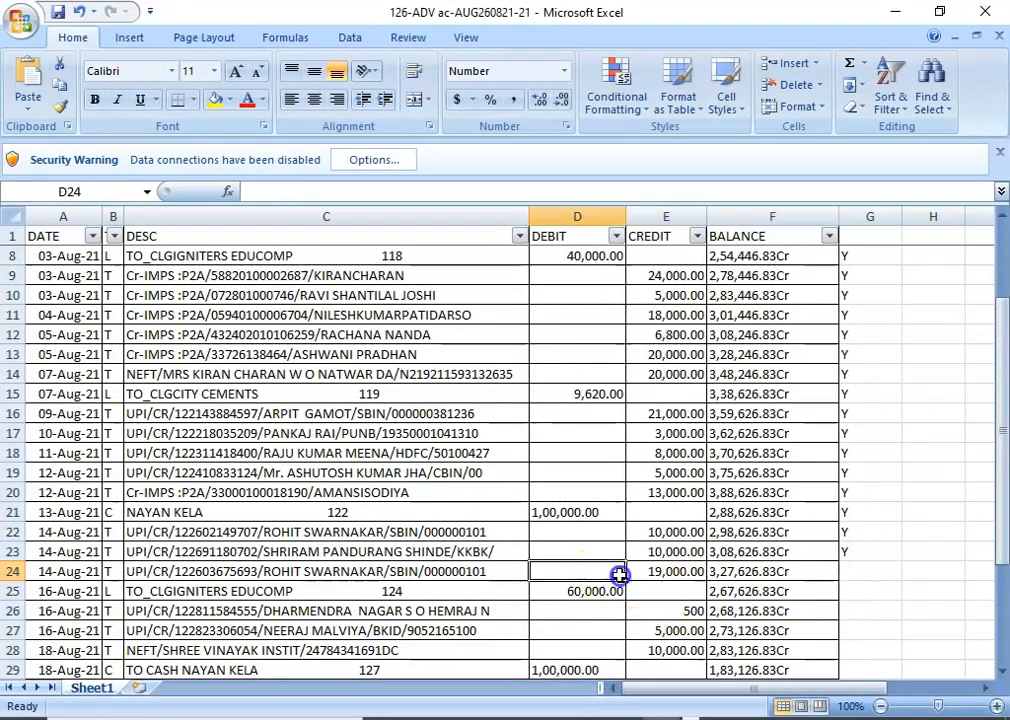
{"action": "key", "text": "Left"}
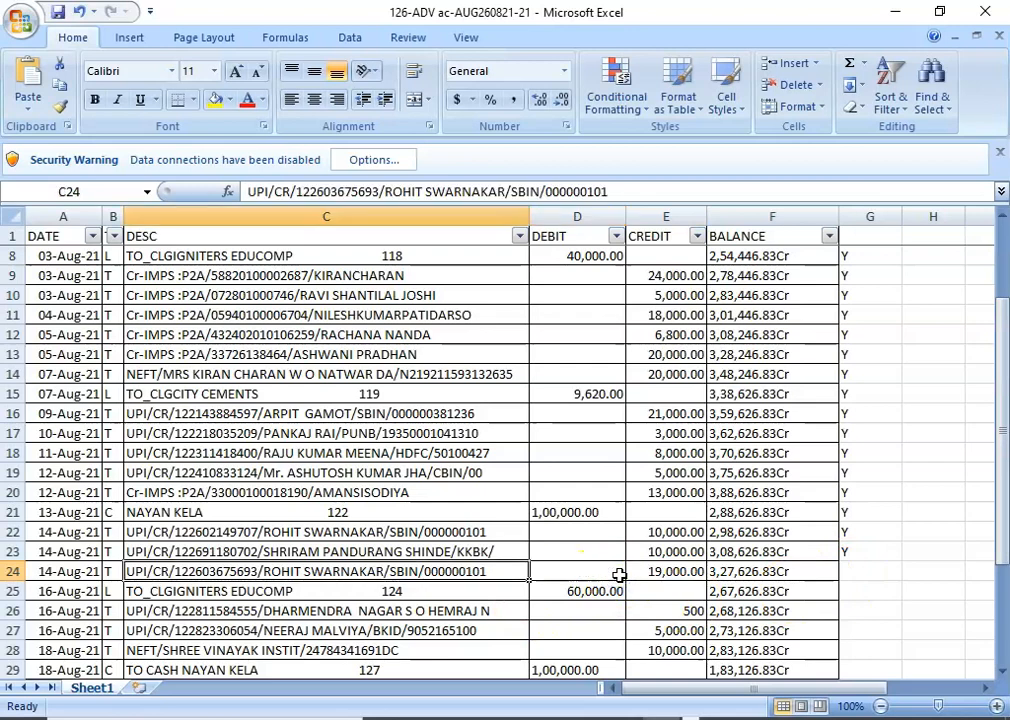
{"action": "key", "text": "ctrl+c"}
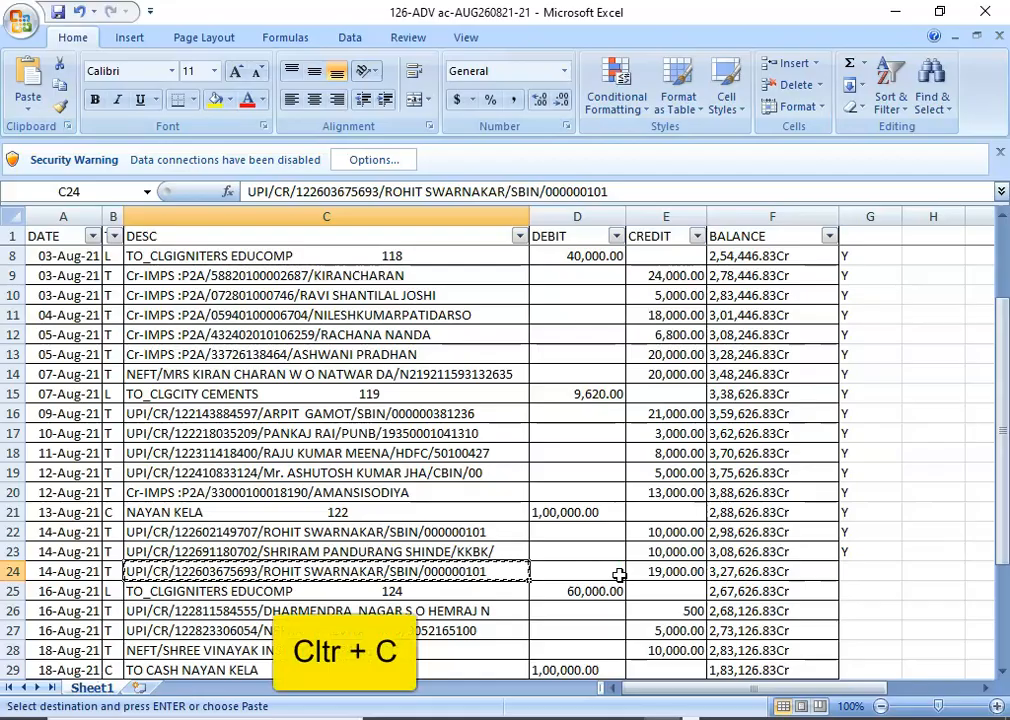
{"action": "key", "text": "alt"}
{"action": "key", "text": "alt+Tab"}
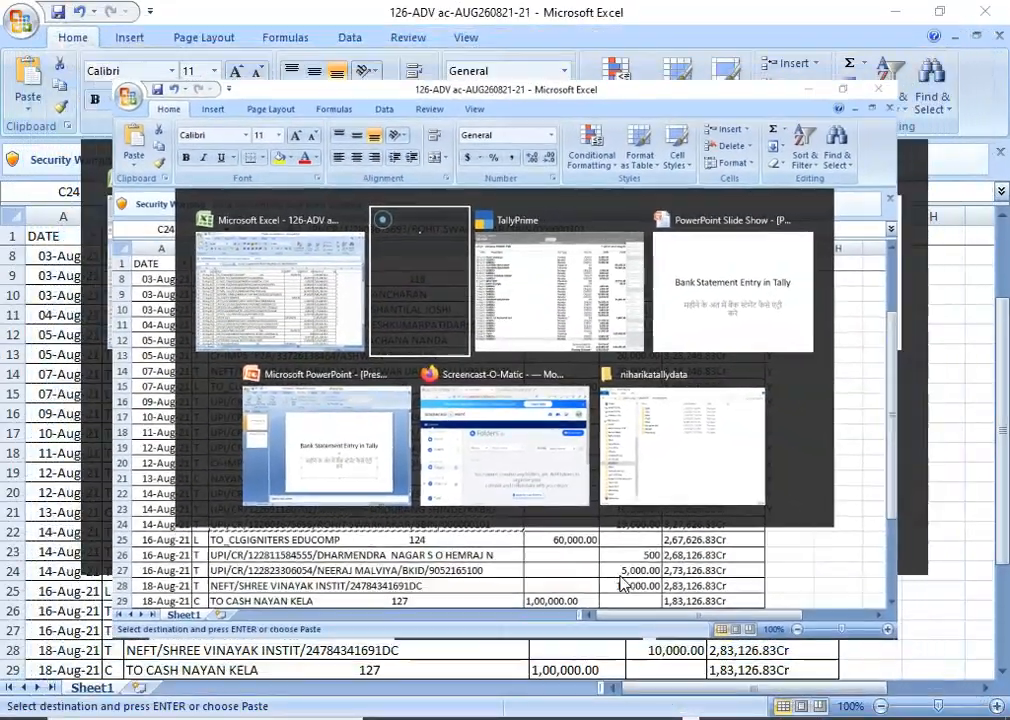
{"action": "key", "text": "alt+Tab"}
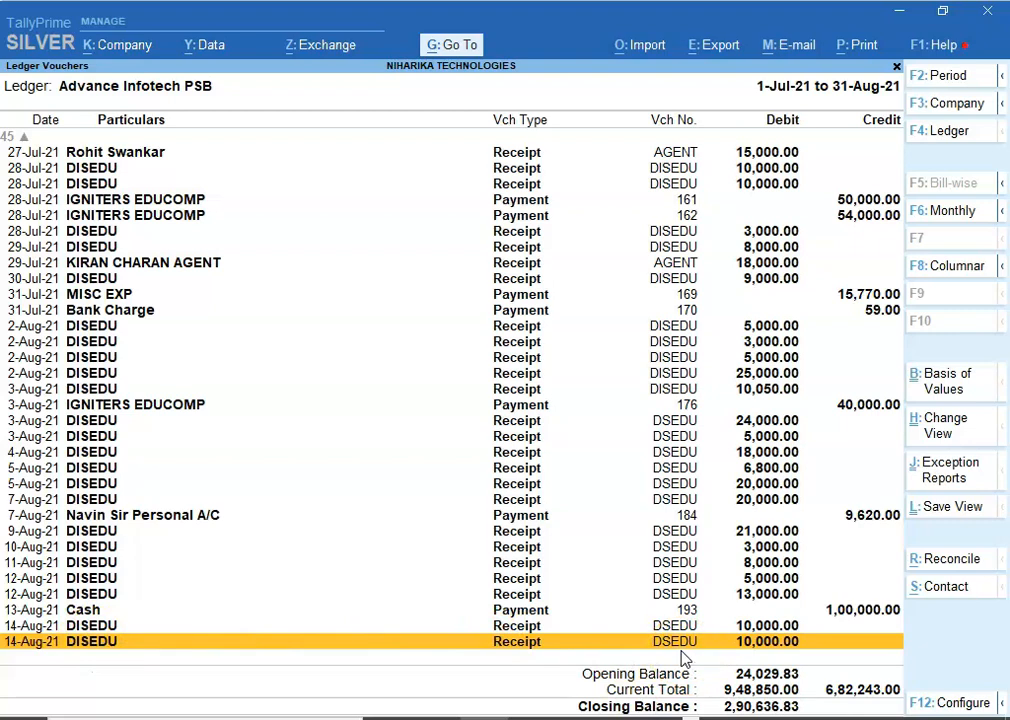
Duplicate the last 14-Aug-21 receipt of 10,000, keeping voucher number DSEDU, the date, account Advance Infotech PSB and ledger DISEDU
{"action": "key", "text": "alt"}
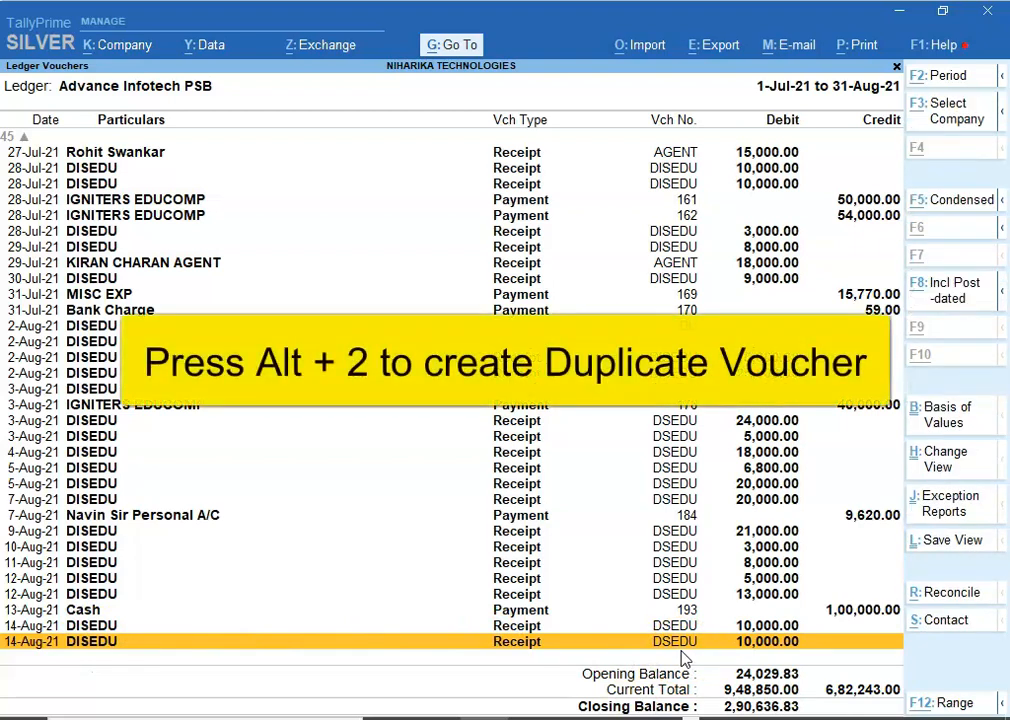
{"action": "key", "text": "alt+2"}
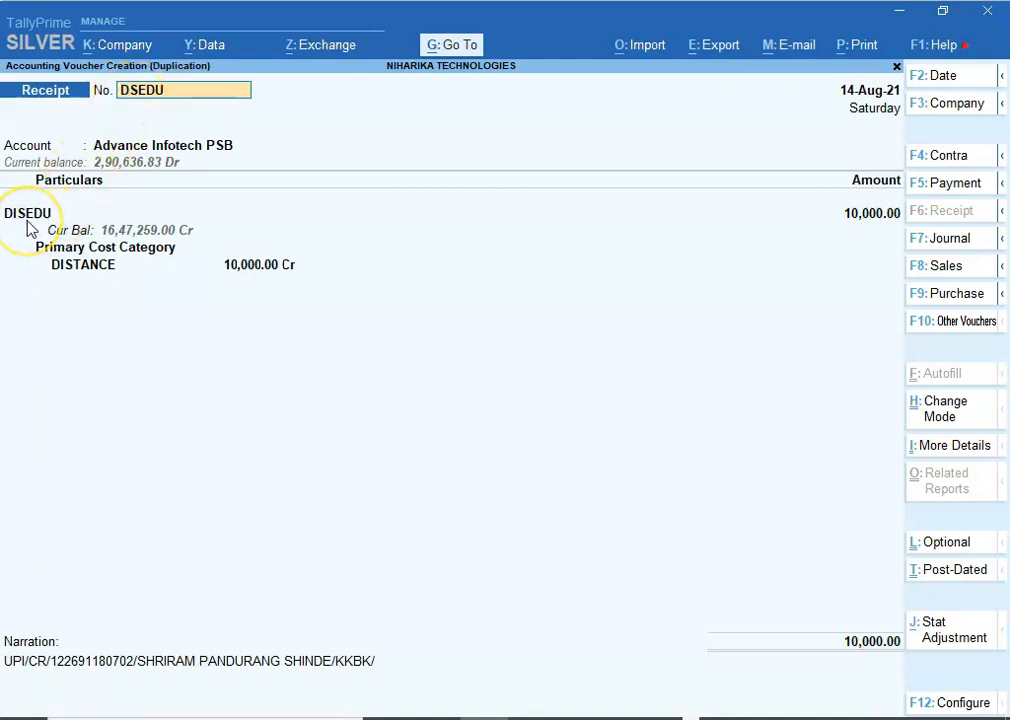
{"action": "key", "text": "Return"}
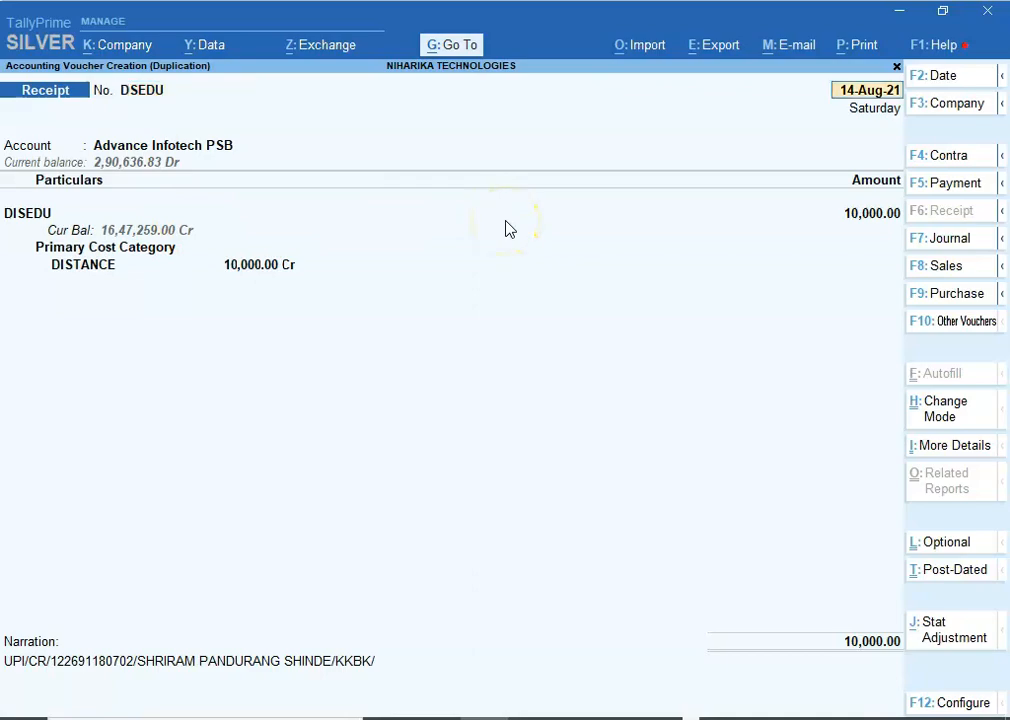
{"action": "key", "text": "alt+Tab"}
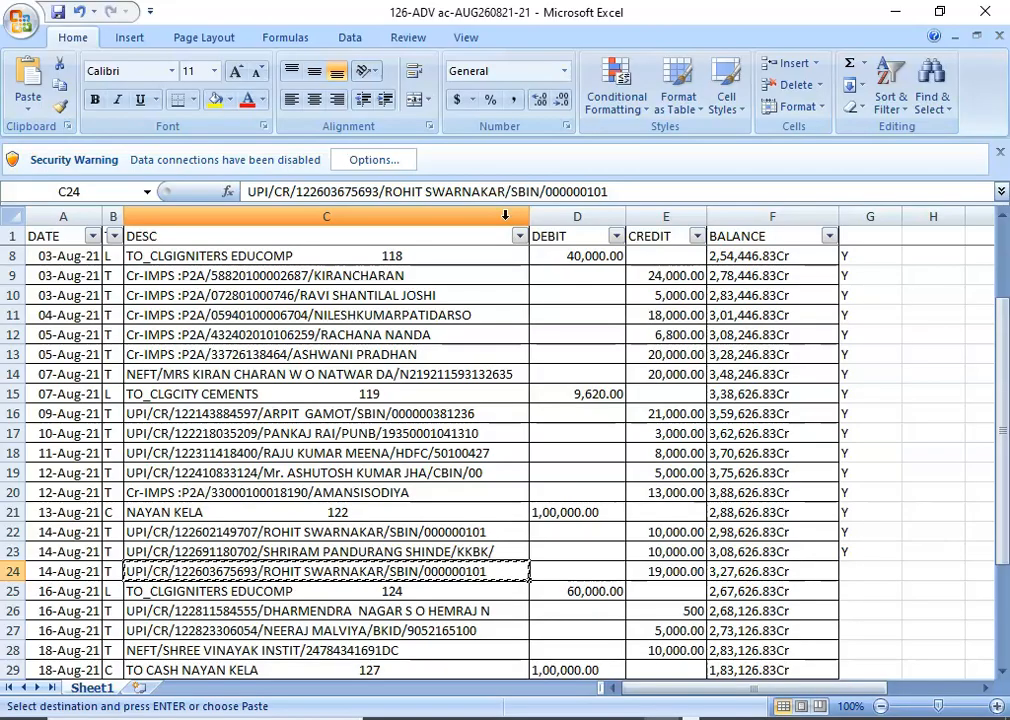
{"action": "key", "text": "alt+Tab"}
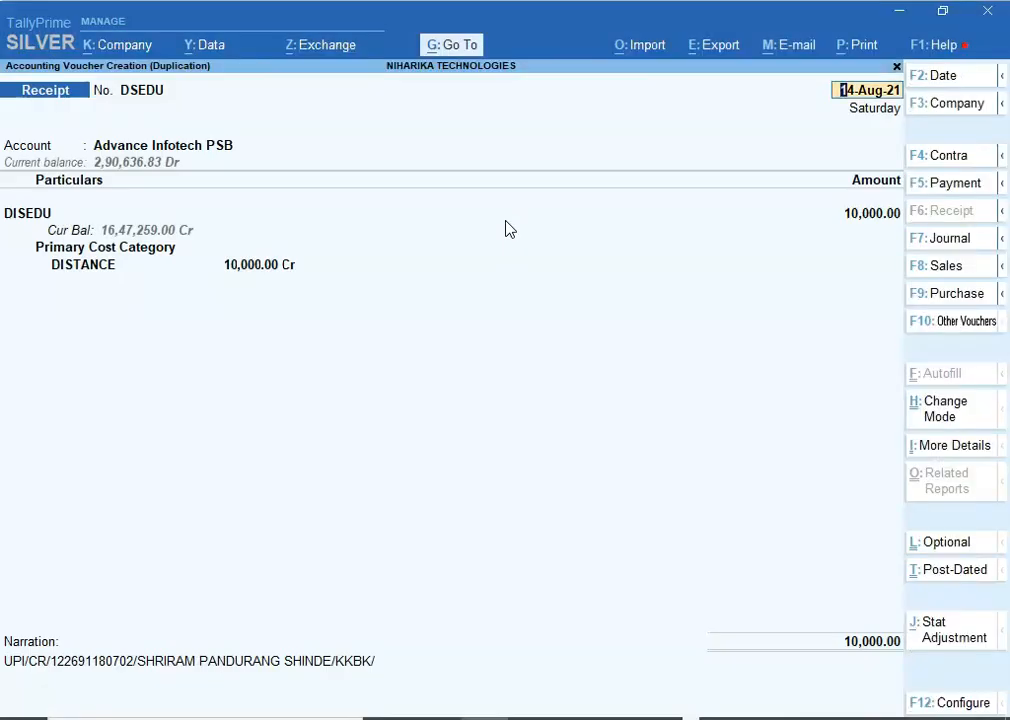
{"action": "key", "text": "Return"}
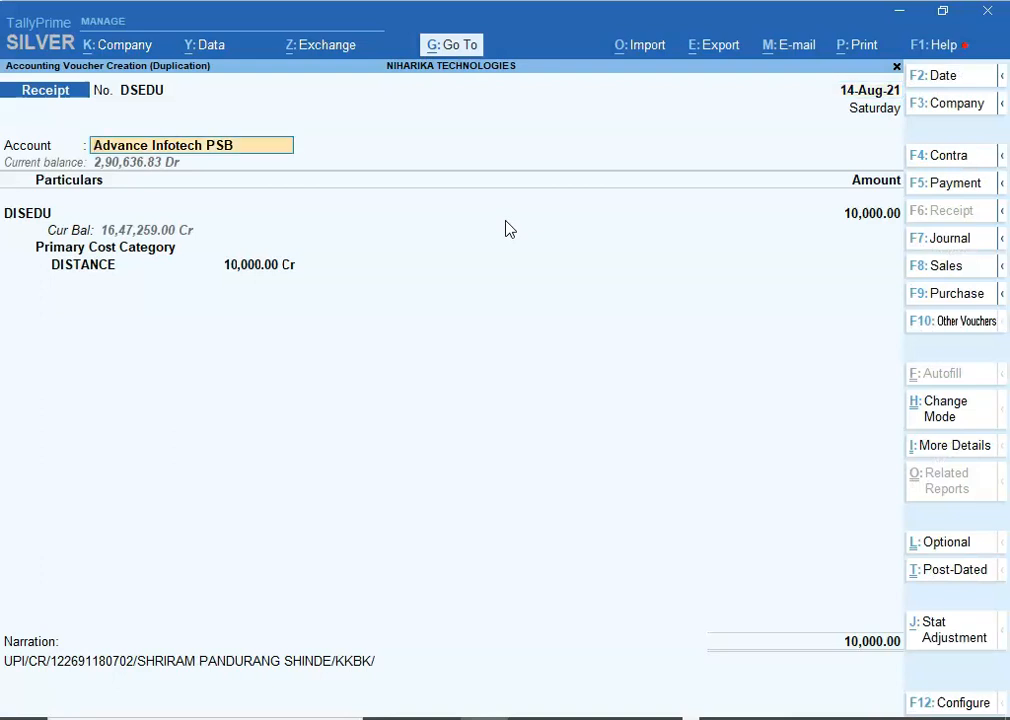
{"action": "key", "text": "Return"}
{"action": "key", "text": "Return"}
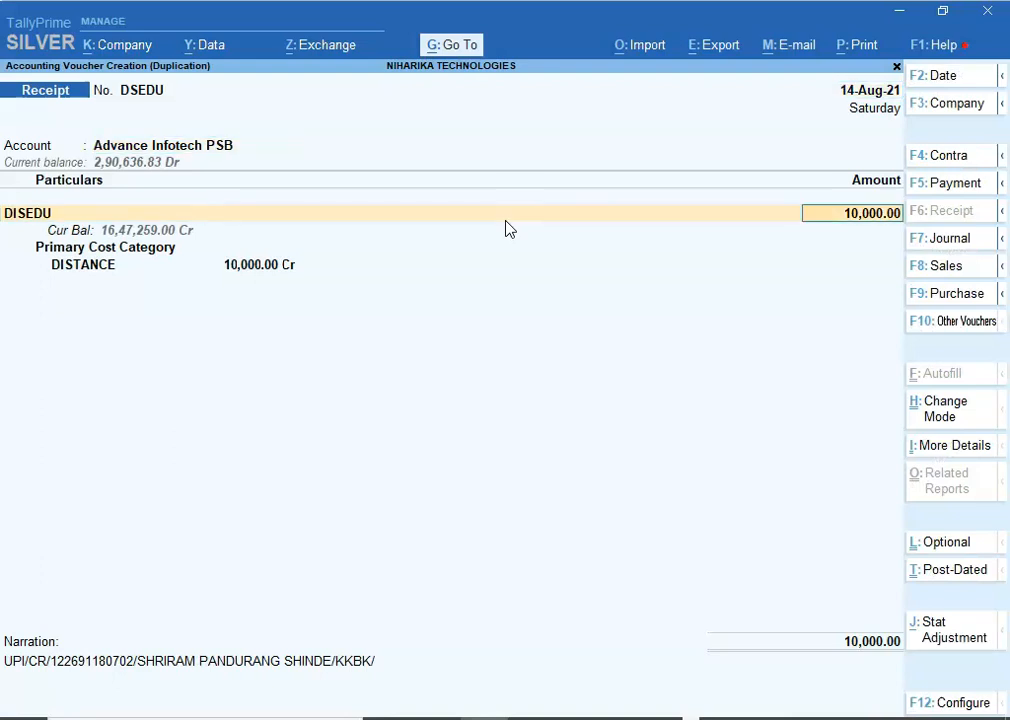
Set the DISEDU amount to 19,000 and accept the same amount for the DISTANCE cost centre
{"action": "key", "text": "alt+Tab"}
{"action": "key", "text": "alt+Tab"}
{"action": "key", "text": "ctrl+alt+v"}
{"action": "type", "text": "000"}
{"action": "key", "text": "Return"}
{"action": "key", "text": "Return"}
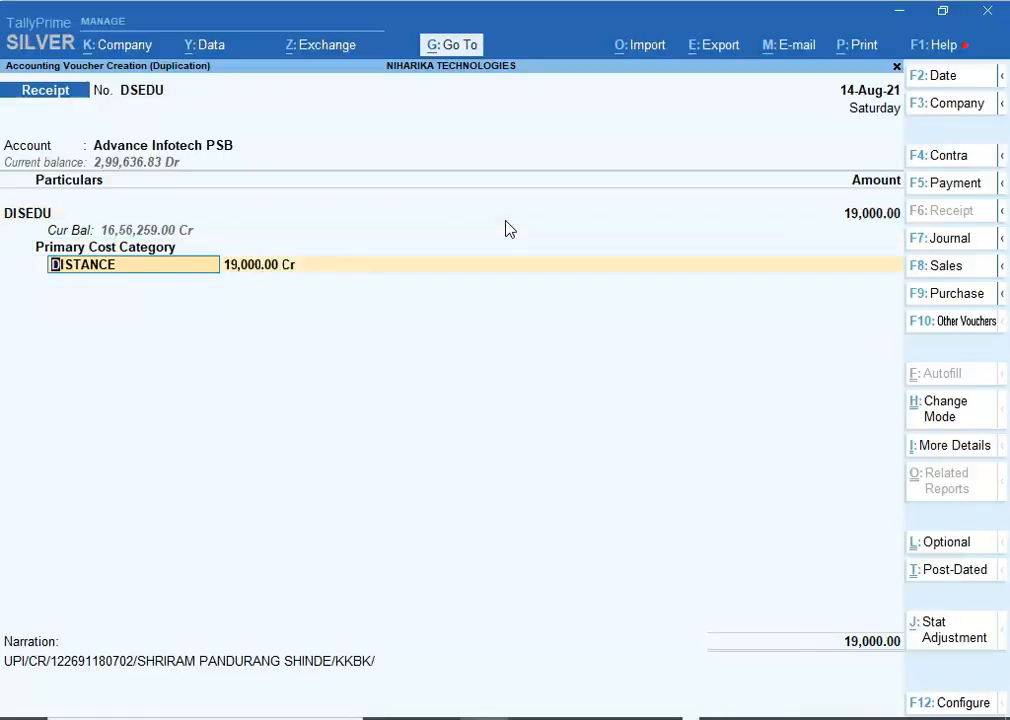
{"action": "key", "text": "Return"}
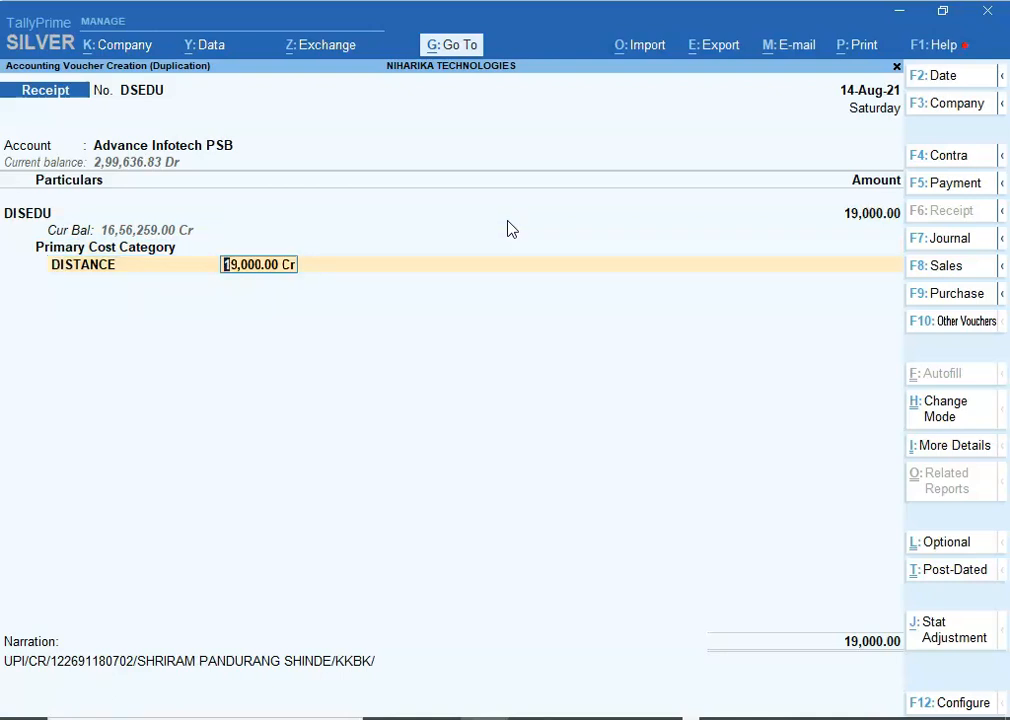
{"action": "key", "text": "Return"}
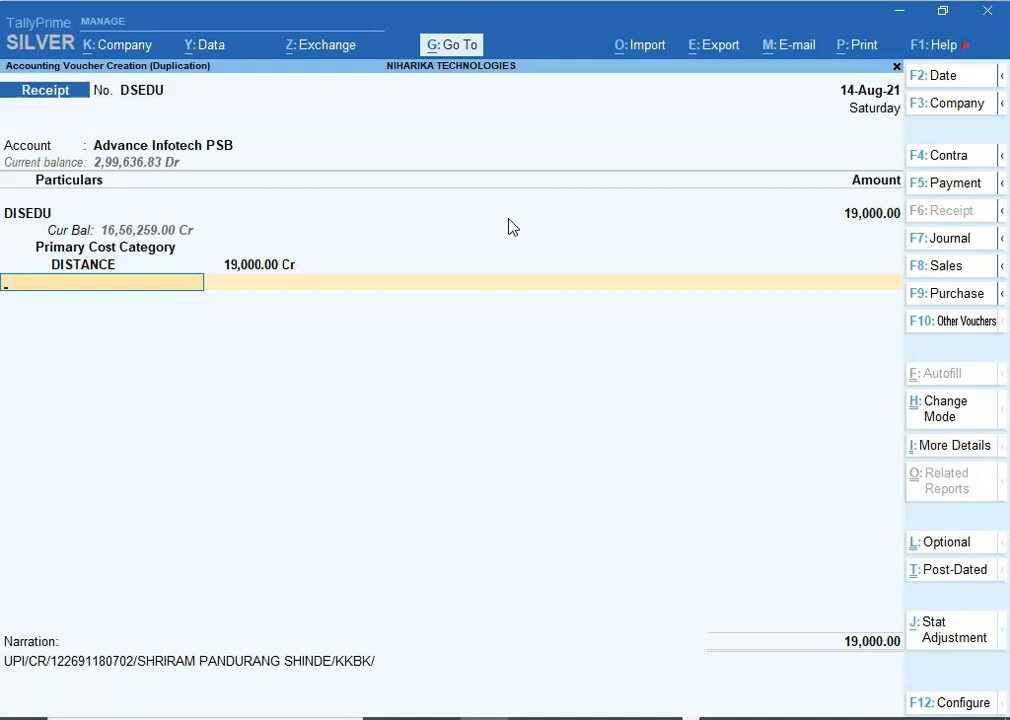
Replace the narration with the copied bank description and save the duplicated receipt
{"action": "key", "text": "Return"}
{"action": "key", "text": "ctrl"}
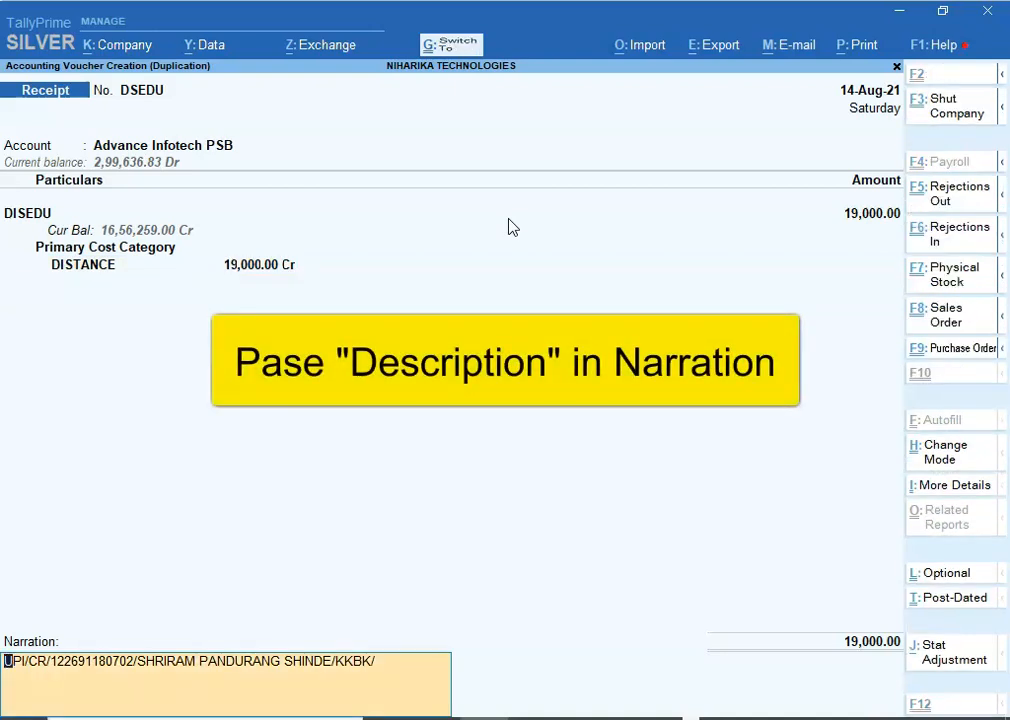
{"action": "key", "text": "ctrl+alt+v"}
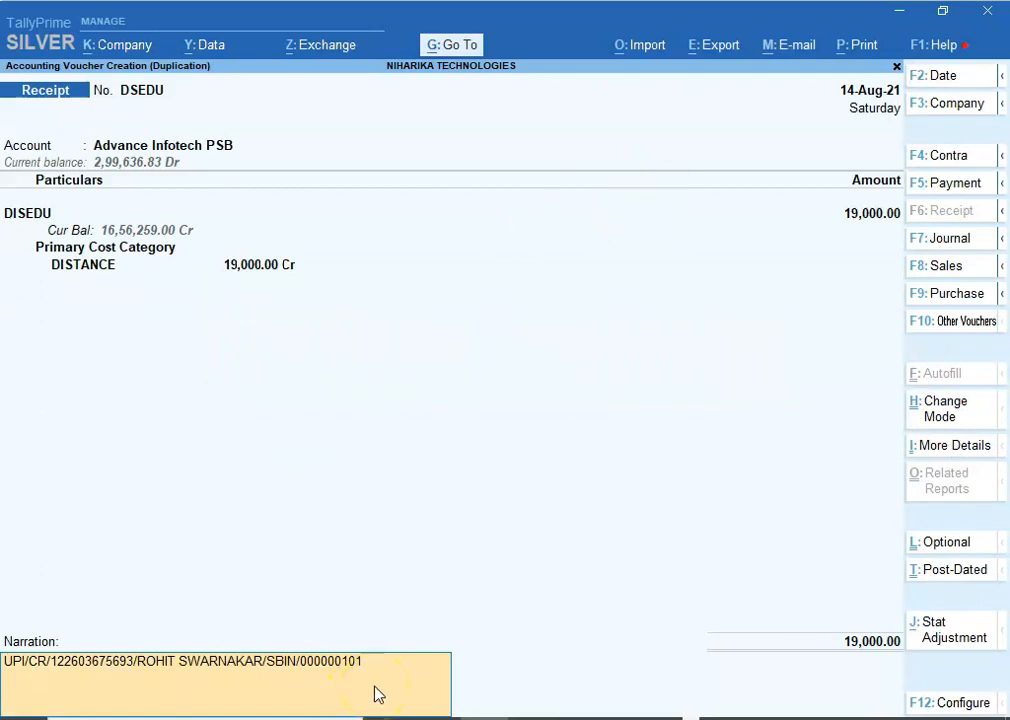
{"action": "key", "text": "Return"}
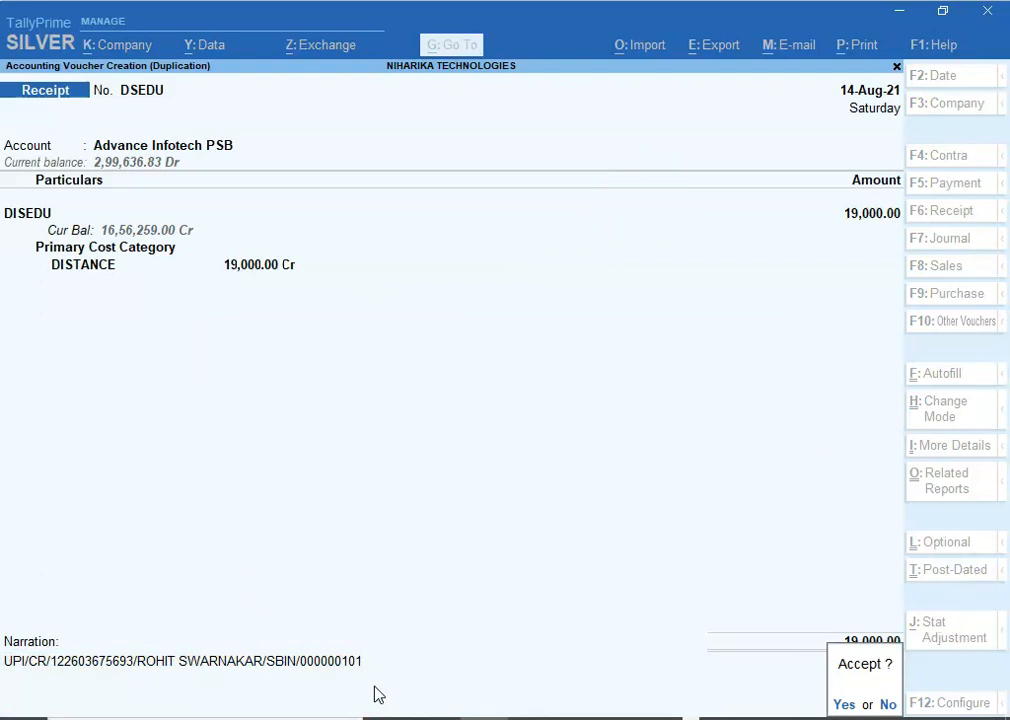
{"action": "key", "text": "Return"}
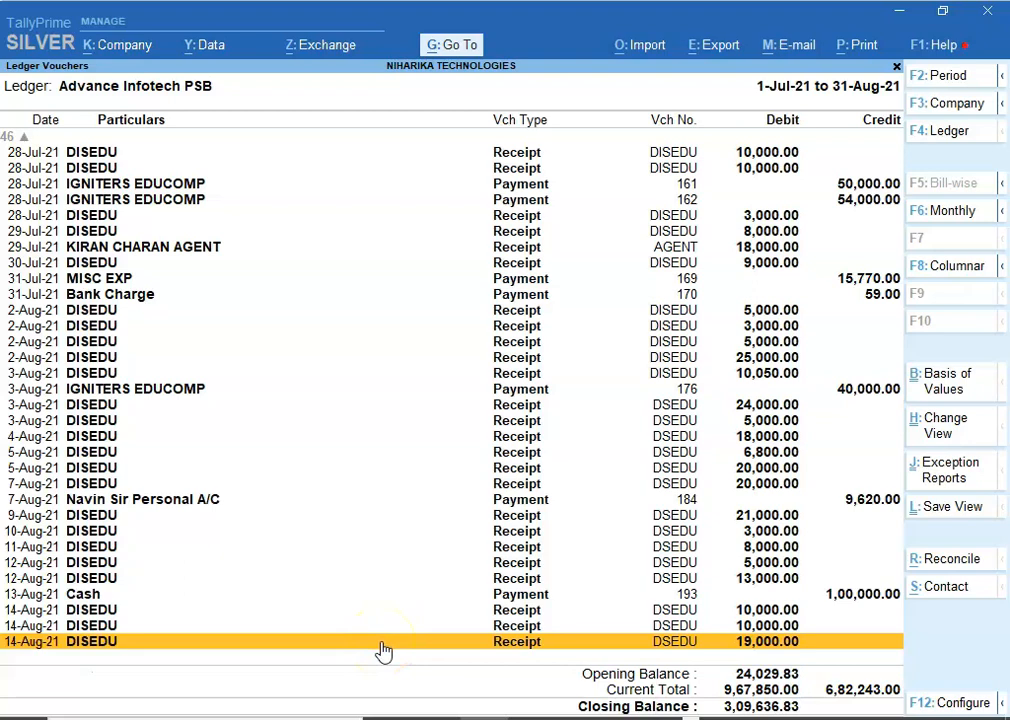
Configure the ledger vouchers report with Show Narrations set to Yes
{"action": "key", "text": "F12"}
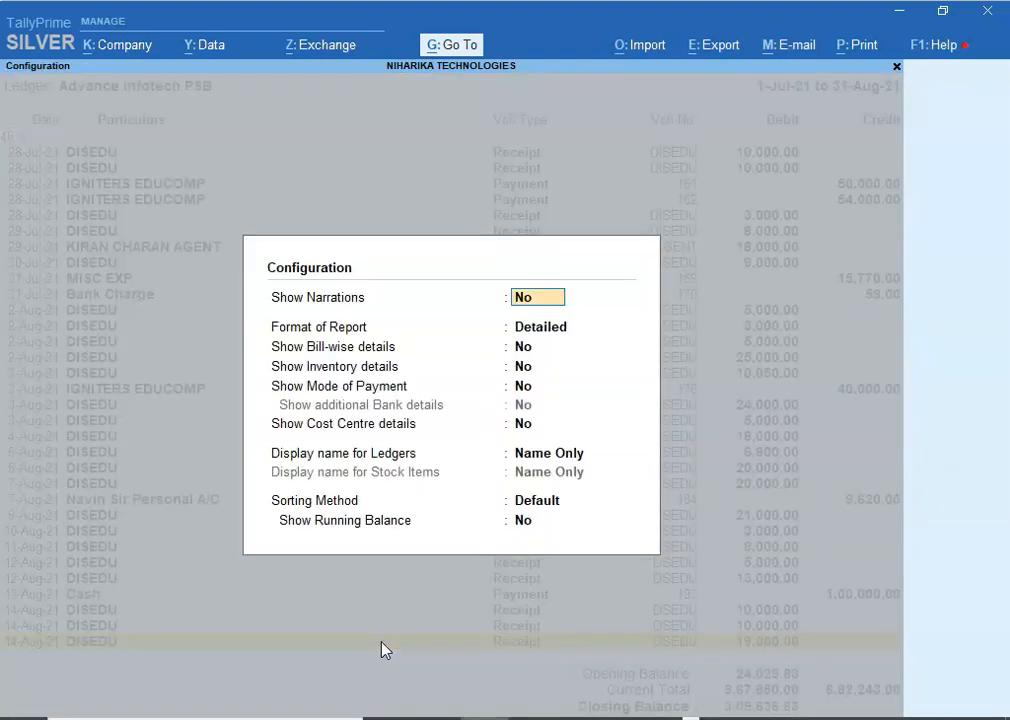
{"action": "key", "text": "Return"}
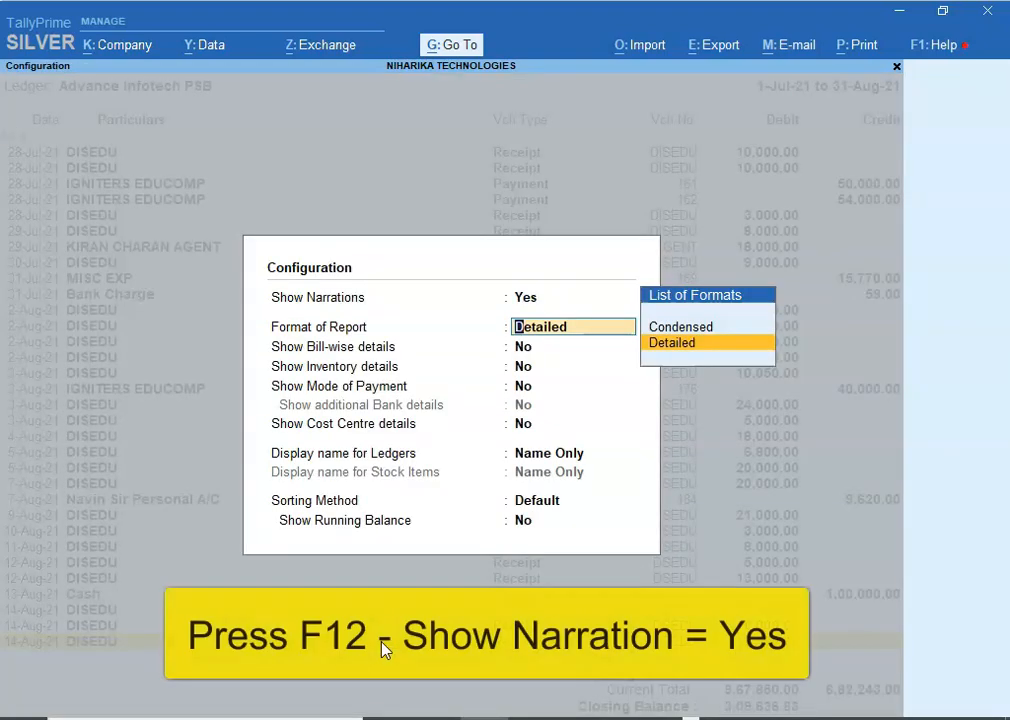
{"action": "key", "text": "ctrl+a"}
{"action": "key", "text": "Up"}
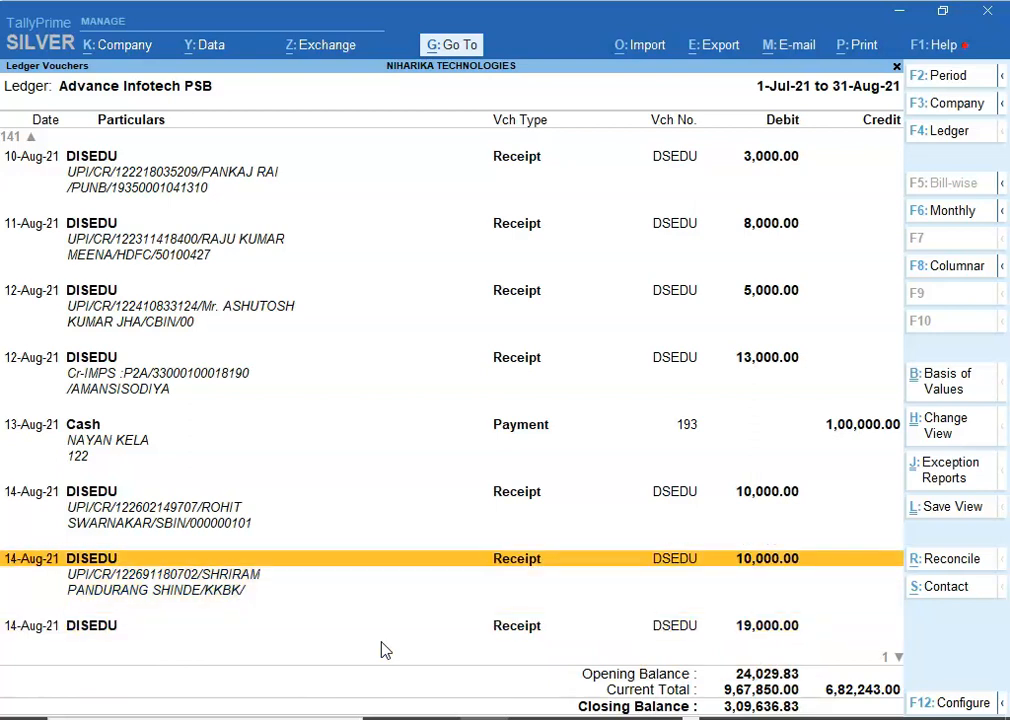
{"action": "key", "text": "Return"}
{"action": "key", "text": "Return"}
{"action": "key", "text": "Return"}
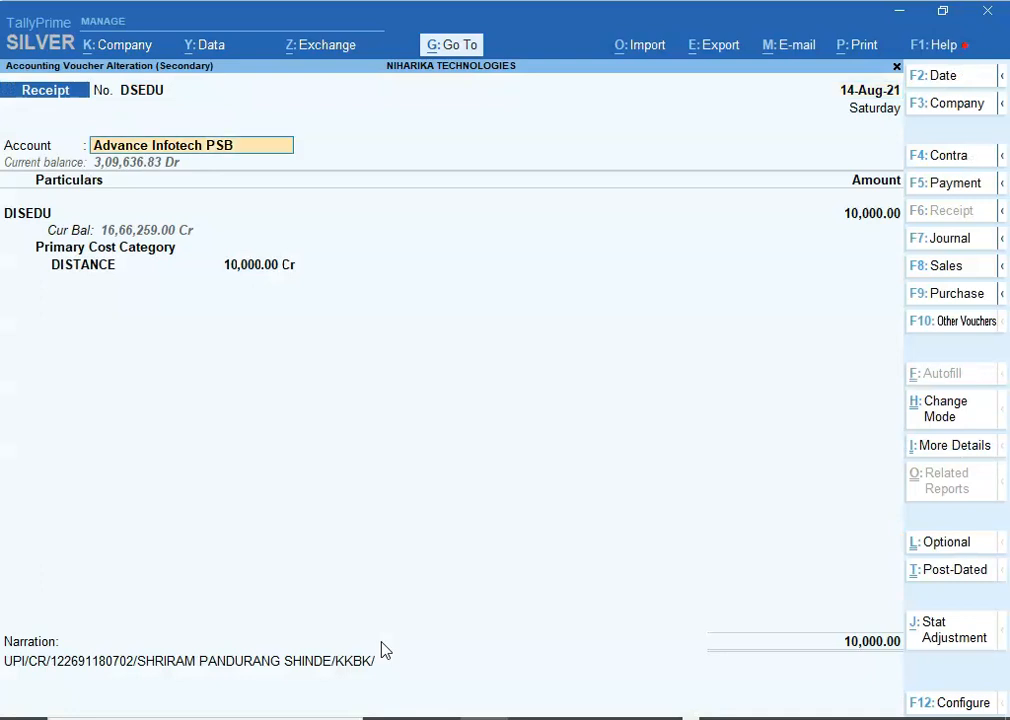
{"action": "key", "text": "Return"}
{"action": "key", "text": "BackSpace"}
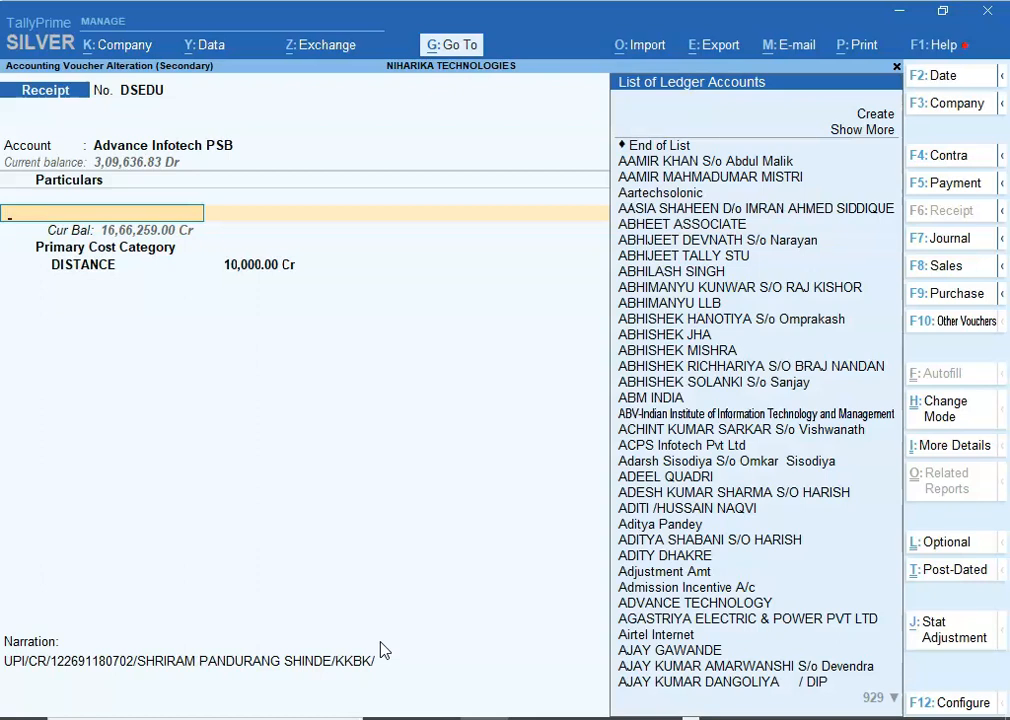
{"action": "key", "text": "Escape"}
{"action": "key", "text": "y"}
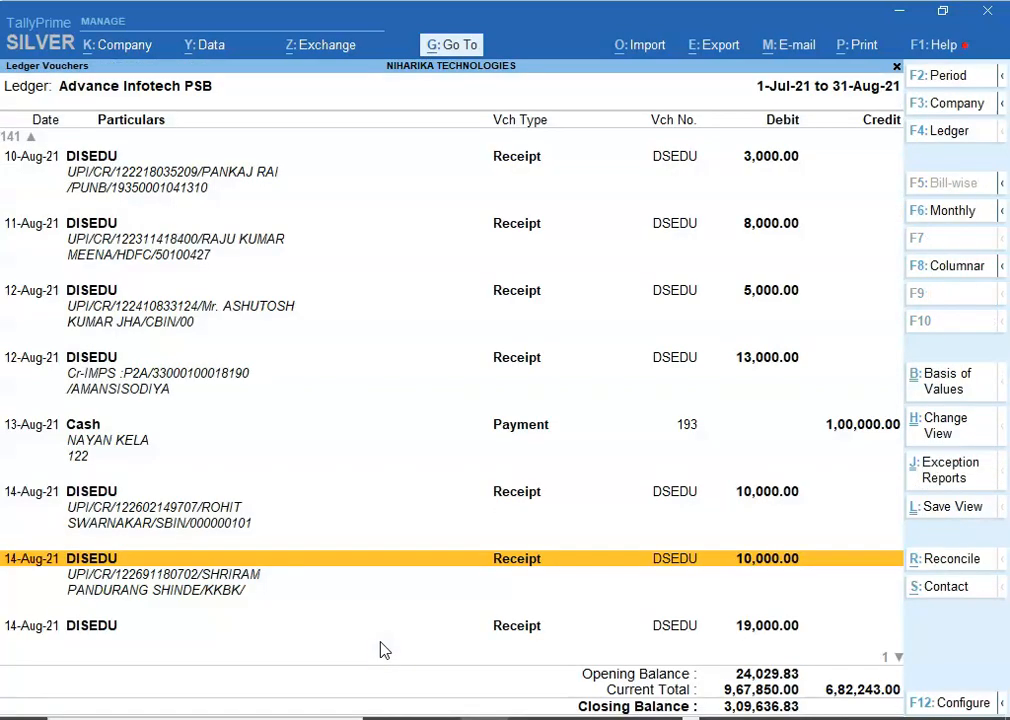
{"action": "key", "text": "Down"}
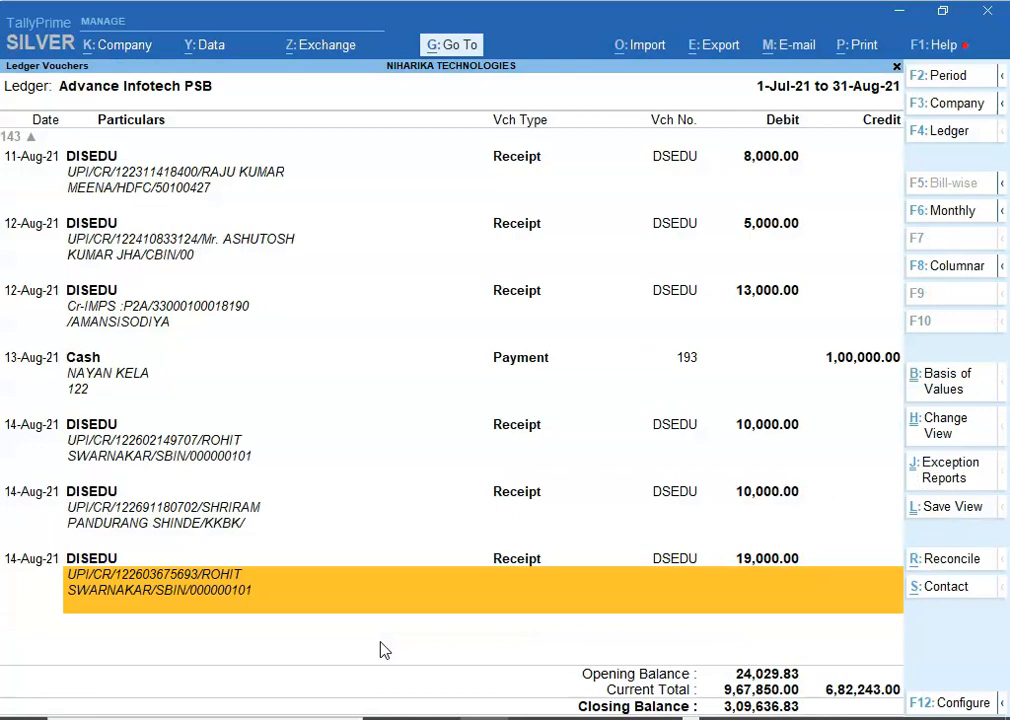
{"action": "left_click", "coordinate": [483, 568]}
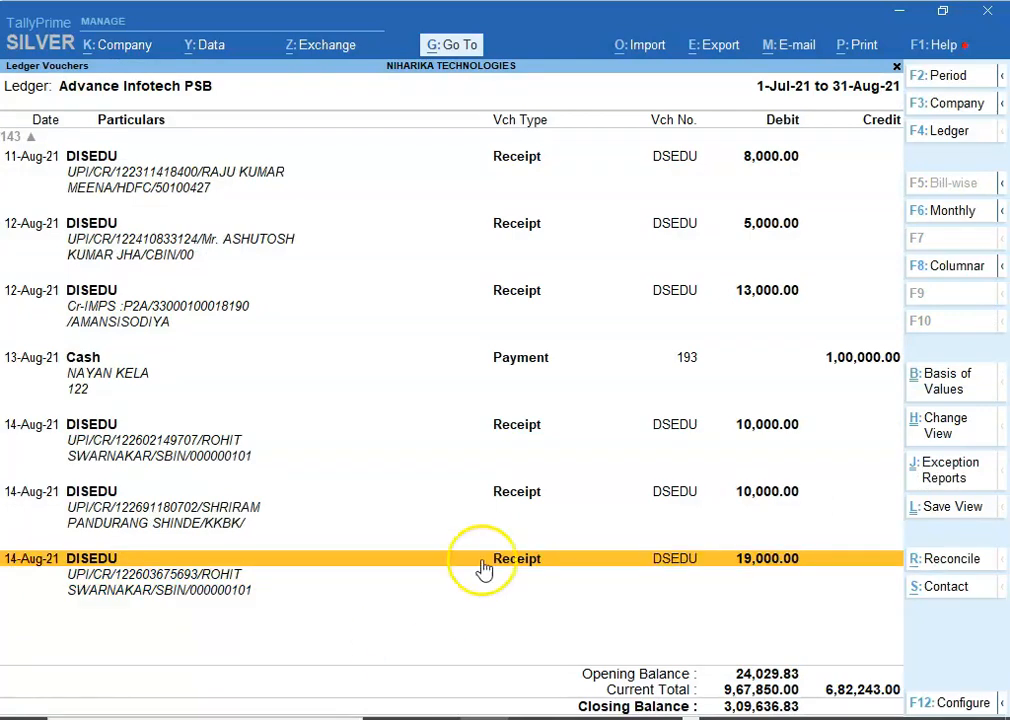
Switch to the Excel bank statement and mark row 24 as entered with y in cell G24
{"action": "key", "text": "alt+Tab"}
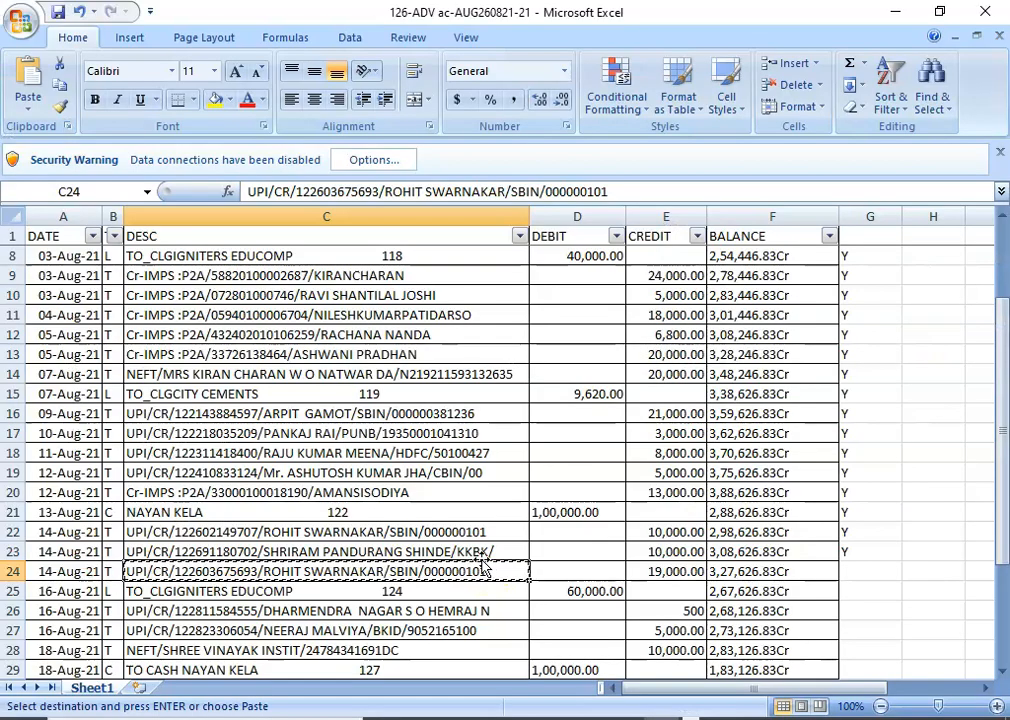
{"action": "key", "text": "Right"}
{"action": "key", "text": "Right"}
{"action": "key", "text": "Right"}
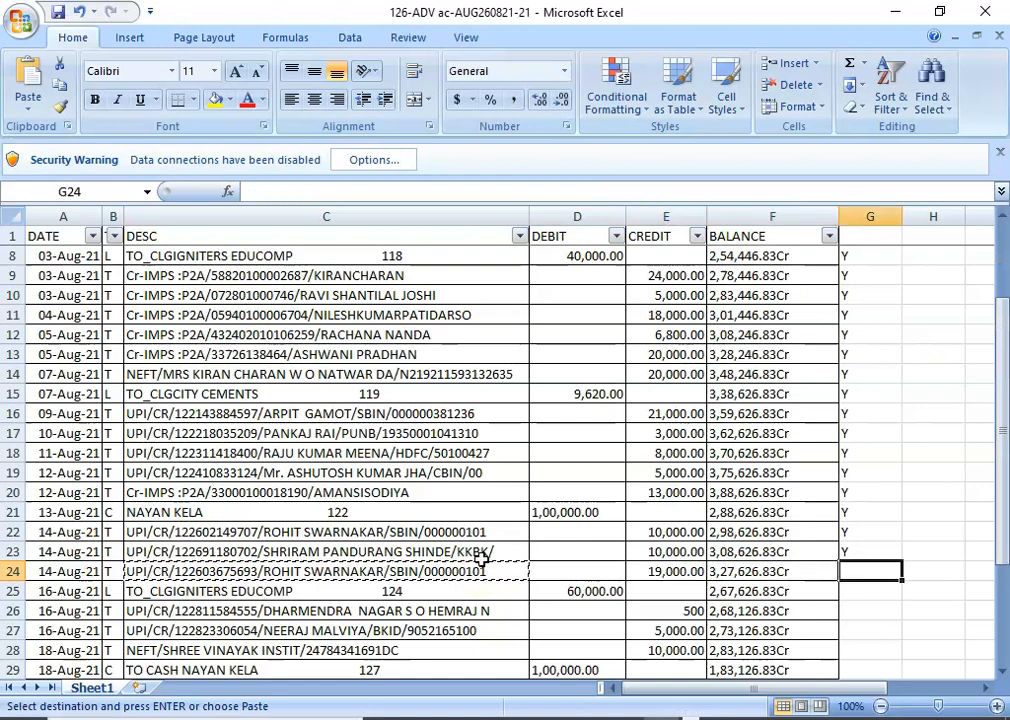
{"action": "type", "text": "y"}
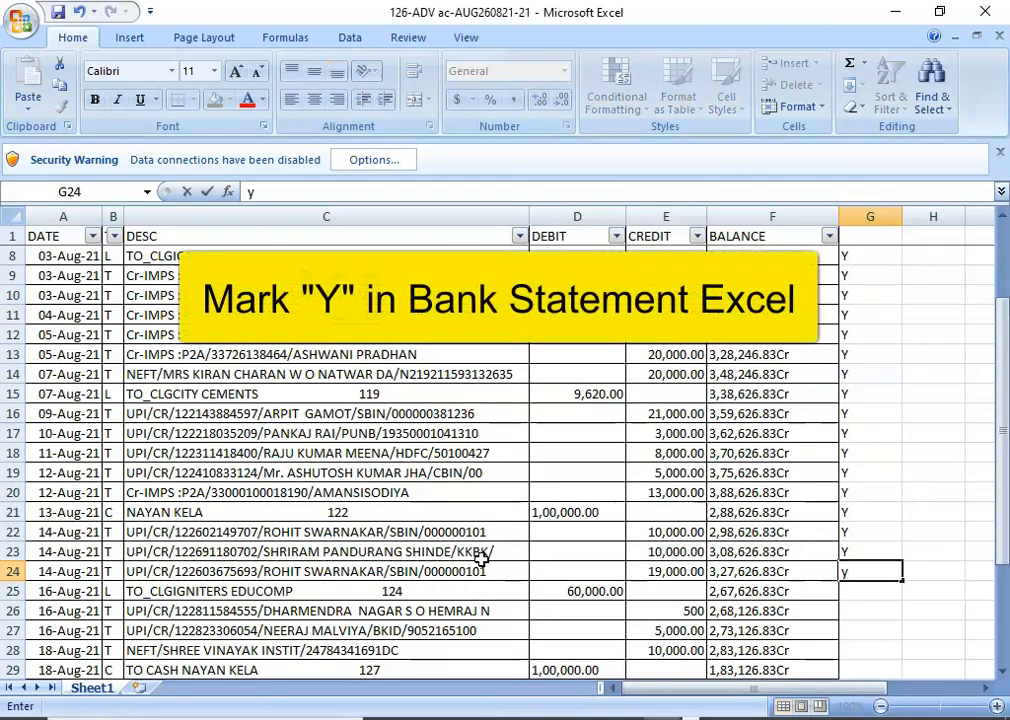
{"action": "key", "text": "Return"}
Copy the IGNITERS EDUCOMP description from cell C25, check that row's amount, and switch to TallyPrime
{"action": "key", "text": "Left"}
{"action": "key", "text": "Left"}
{"action": "key", "text": "Left"}
{"action": "key", "text": "Left"}
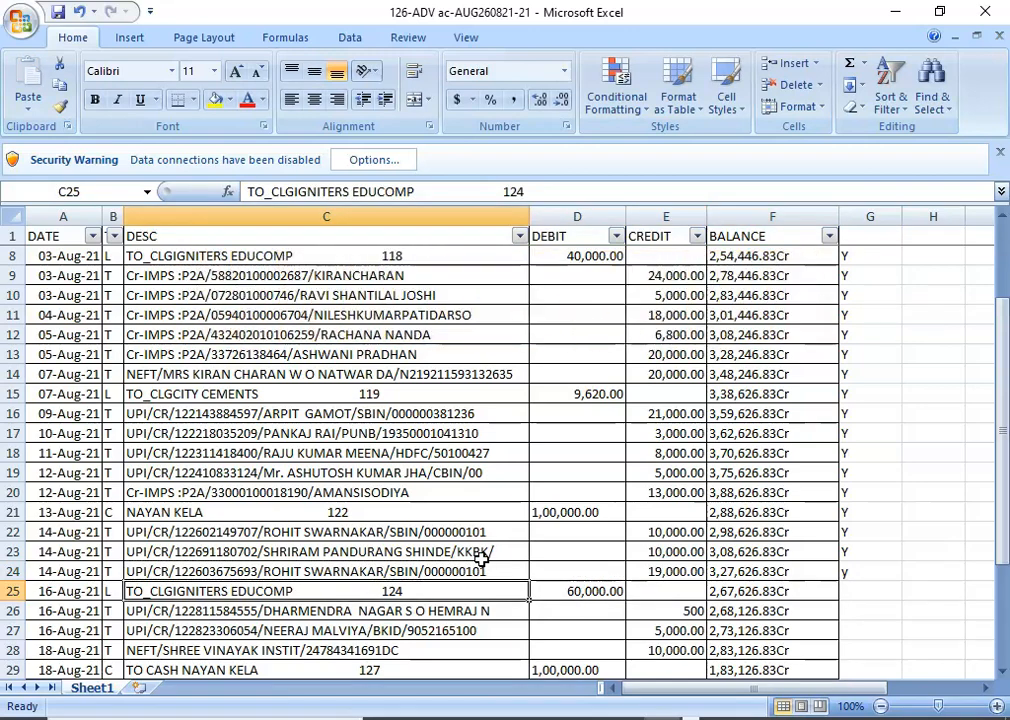
{"action": "key", "text": "ctrl+c"}
{"action": "key", "text": "Left"}
{"action": "key", "text": "Right"}
{"action": "key", "text": "Right"}
{"action": "key", "text": "Right"}
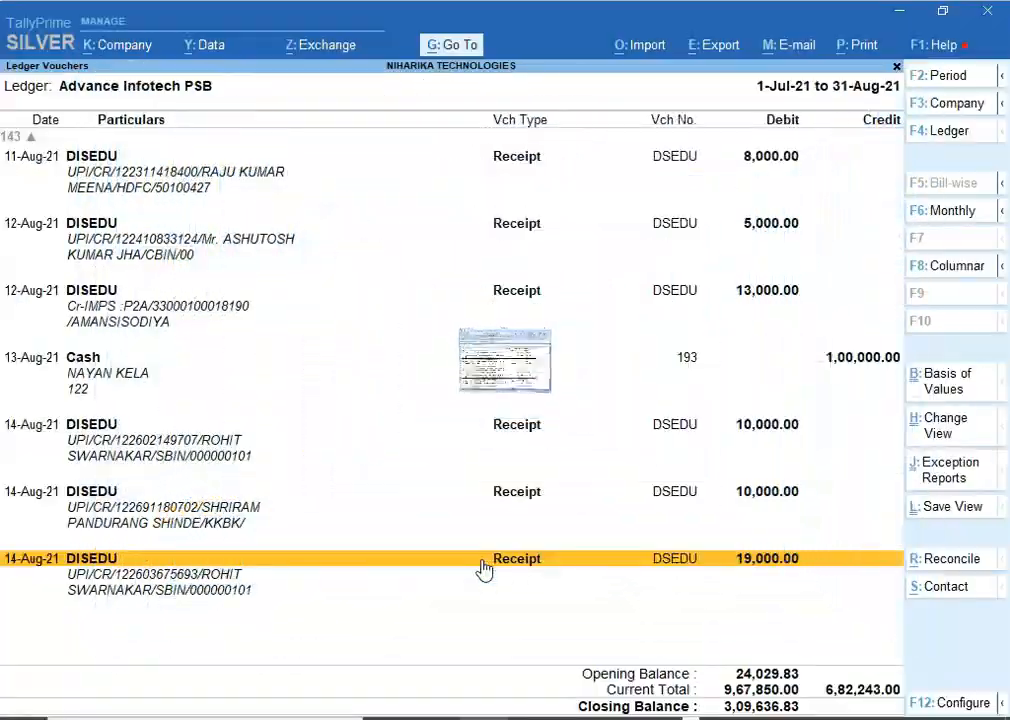
Reopen the Advance Infotech PSB ledger for 1-Aug-21 to 31-Aug-21 and select the last 14-Aug-21 receipt of 19,000
{"action": "key", "text": "Escape"}
{"action": "key", "text": "Return"}
{"action": "key", "text": "Down"}
{"action": "key", "text": "Down"}
{"action": "key", "text": "Down"}
{"action": "key", "text": "Down"}
{"action": "key", "text": "Down"}
{"action": "key", "text": "Down"}
{"action": "key", "text": "Down"}
{"action": "key", "text": "Down"}
{"action": "key", "text": "Down"}
{"action": "key", "text": "Down"}
{"action": "key", "text": "Down"}
{"action": "key", "text": "Down"}
{"action": "key", "text": "Down"}
{"action": "key", "text": "Down"}
{"action": "key", "text": "Down"}
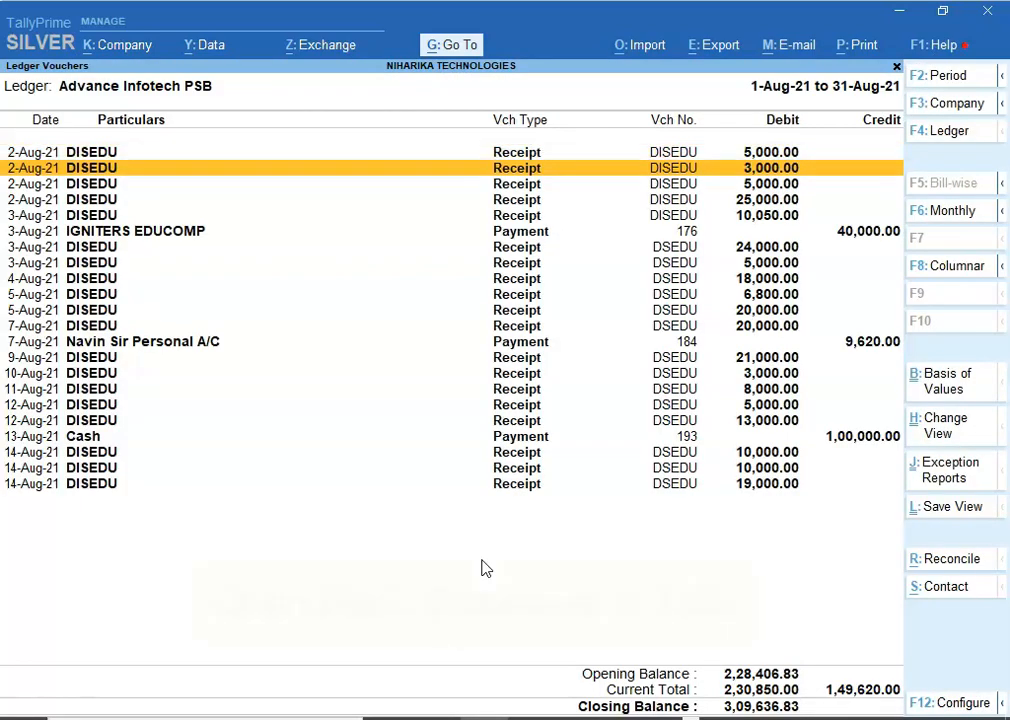
{"action": "key", "text": "Down"}
{"action": "key", "text": "Down"}
{"action": "key", "text": "Down"}
{"action": "key", "text": "Down"}
{"action": "key", "text": "Down"}
{"action": "key", "text": "Down"}
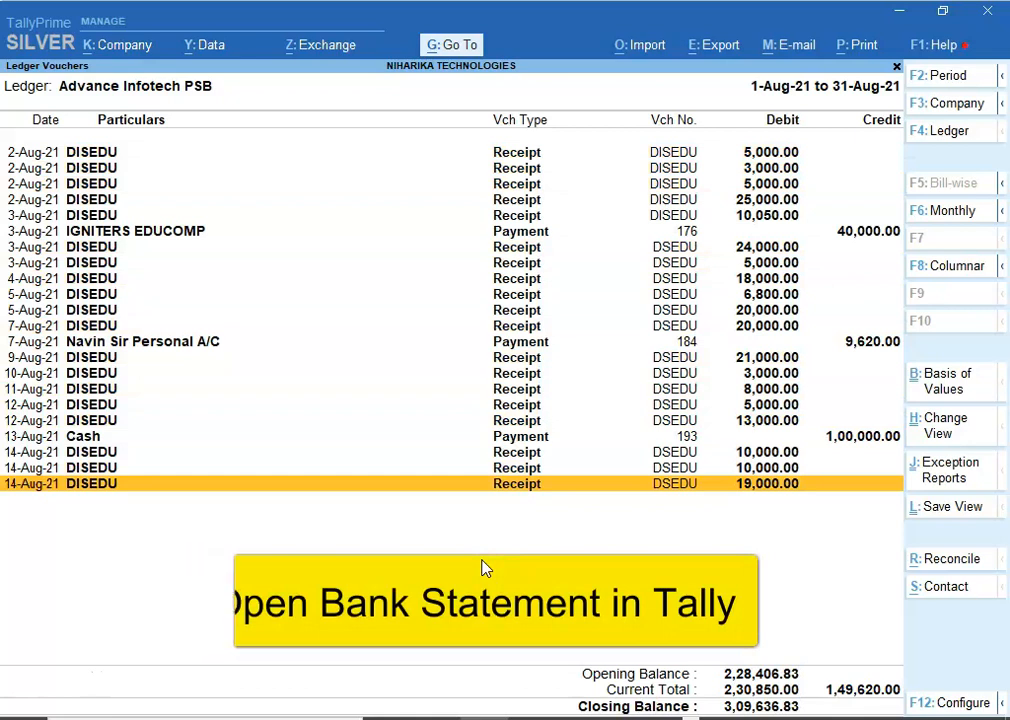
Add a new voucher from the ledger report, change it to a Payment voucher and date it 19-8
{"action": "key", "text": "alt"}
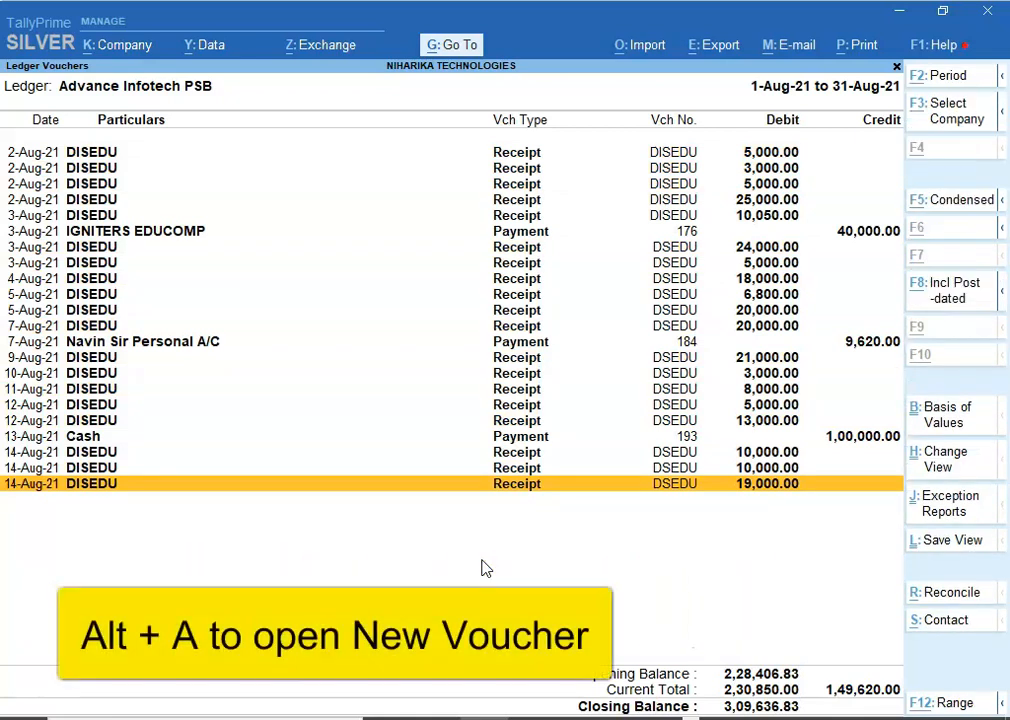
{"action": "key", "text": "alt+a"}
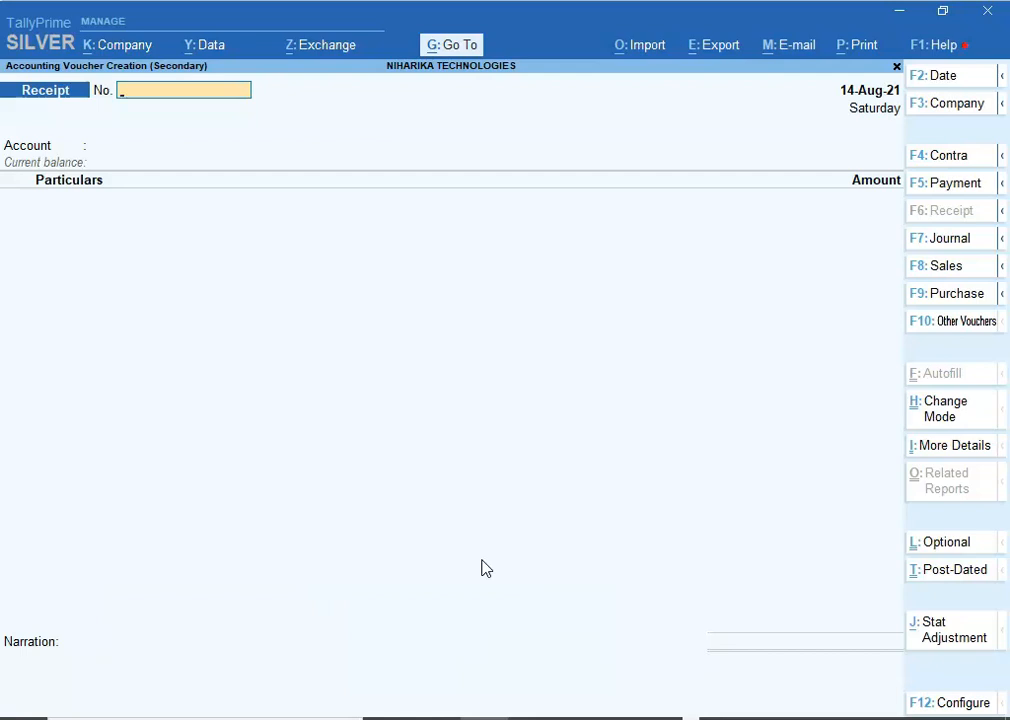
{"action": "key", "text": "F5"}
{"action": "type", "text": "19-8"}
{"action": "key", "text": "Return"}
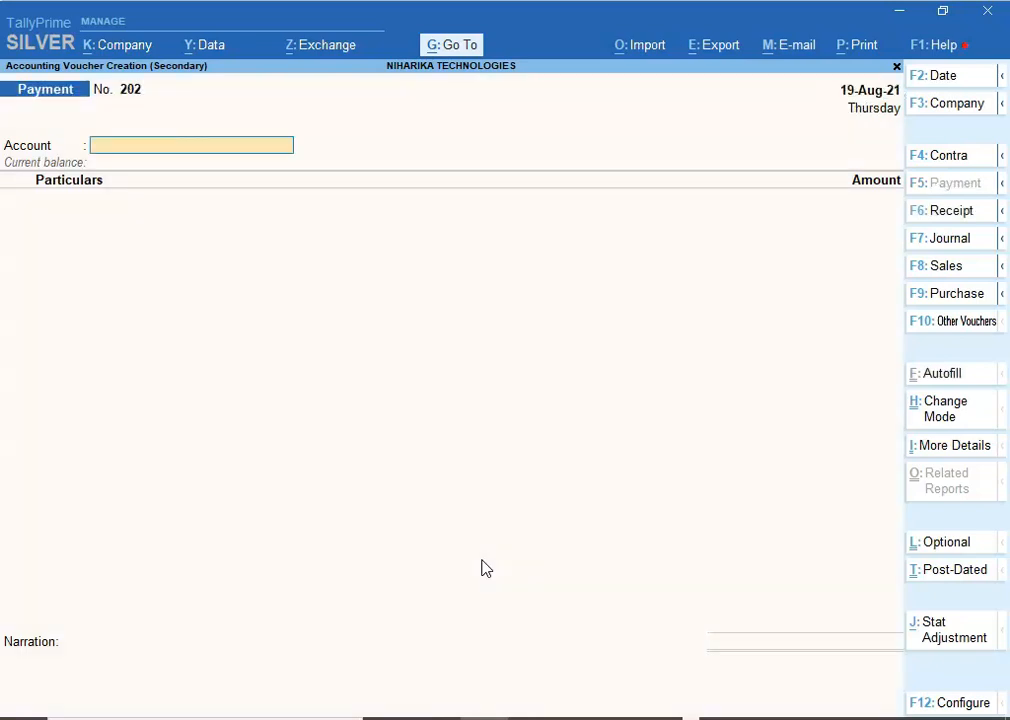
Set the payment's account to Advance Infotech PSB and its particulars to IGNITERS EDUCOMP
{"action": "type", "text": "Ad"}
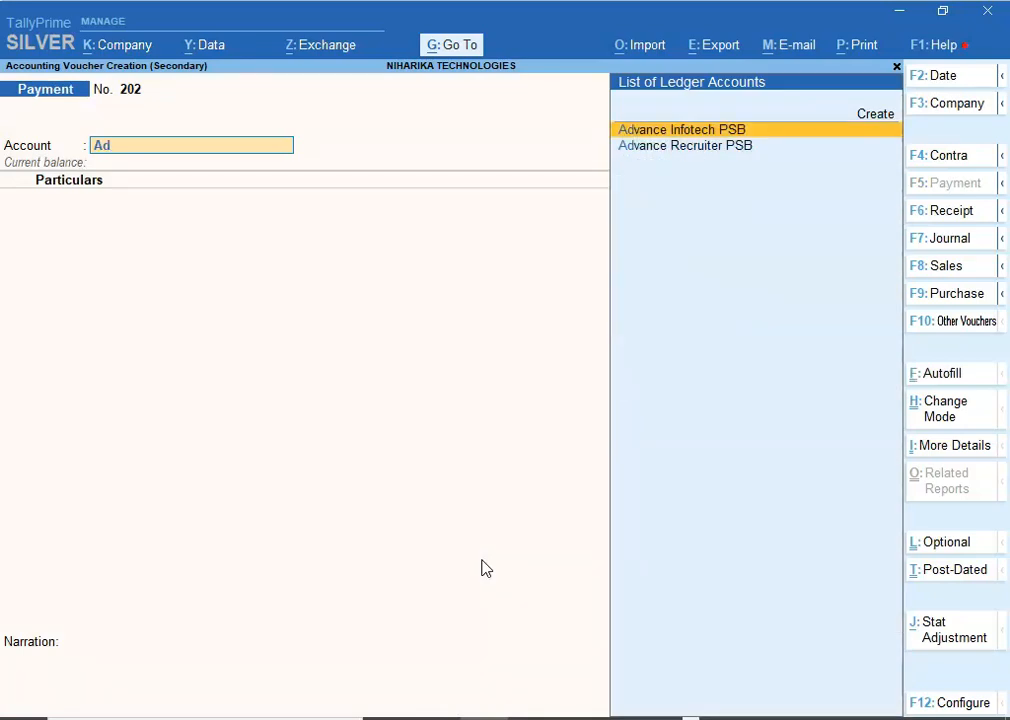
{"action": "key", "text": "Return"}
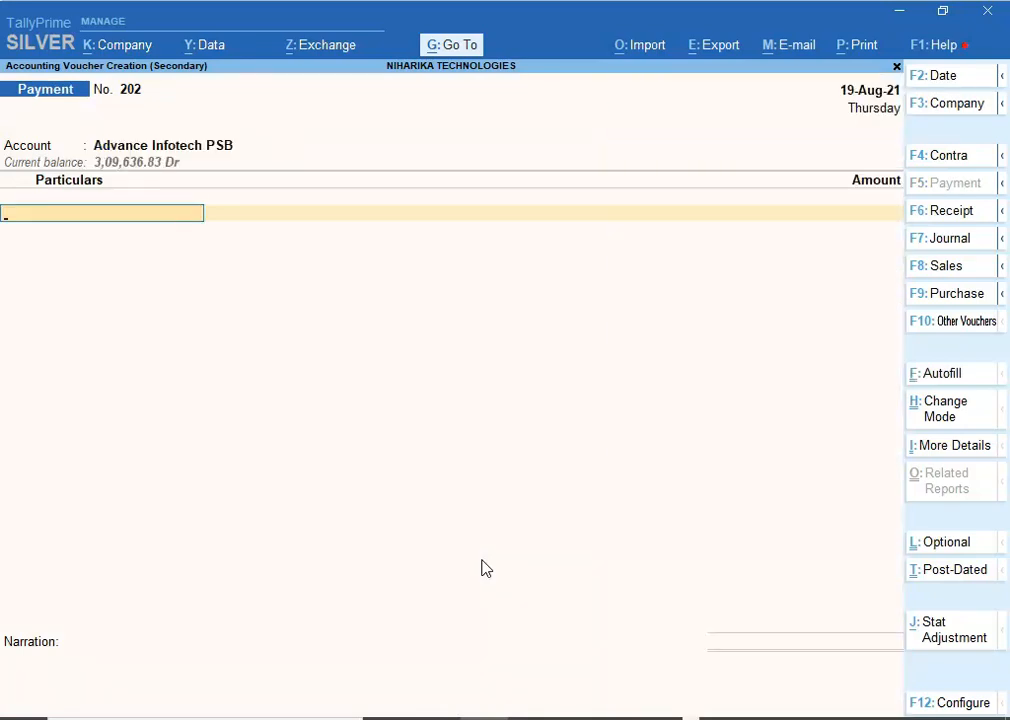
{"action": "type", "text": "I"}
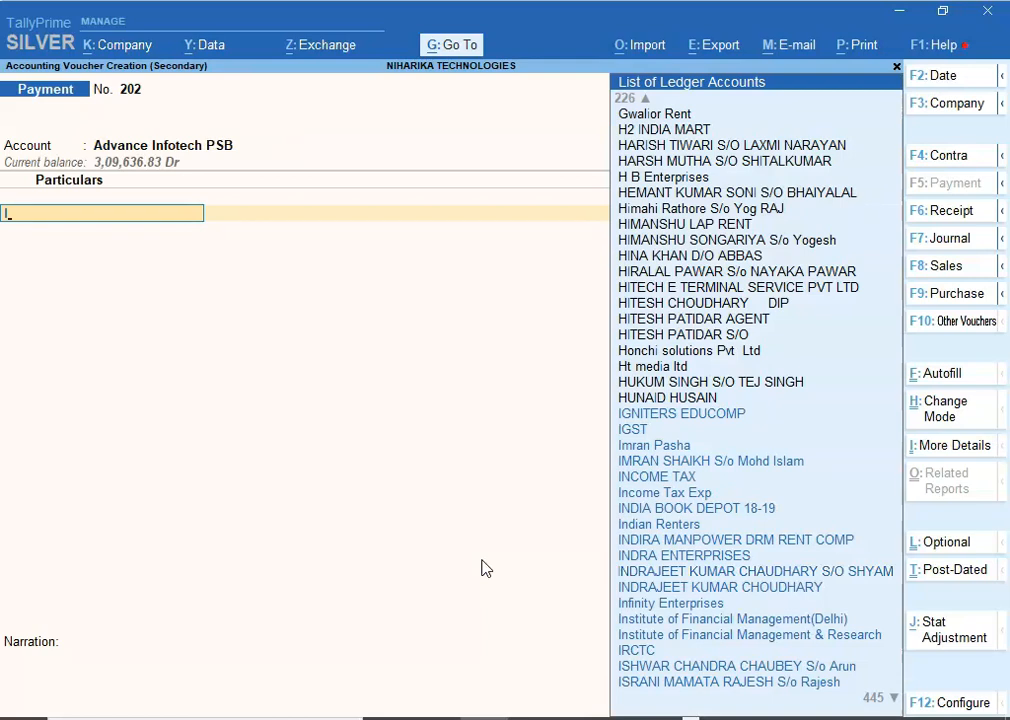
{"action": "type", "text": "gn"}
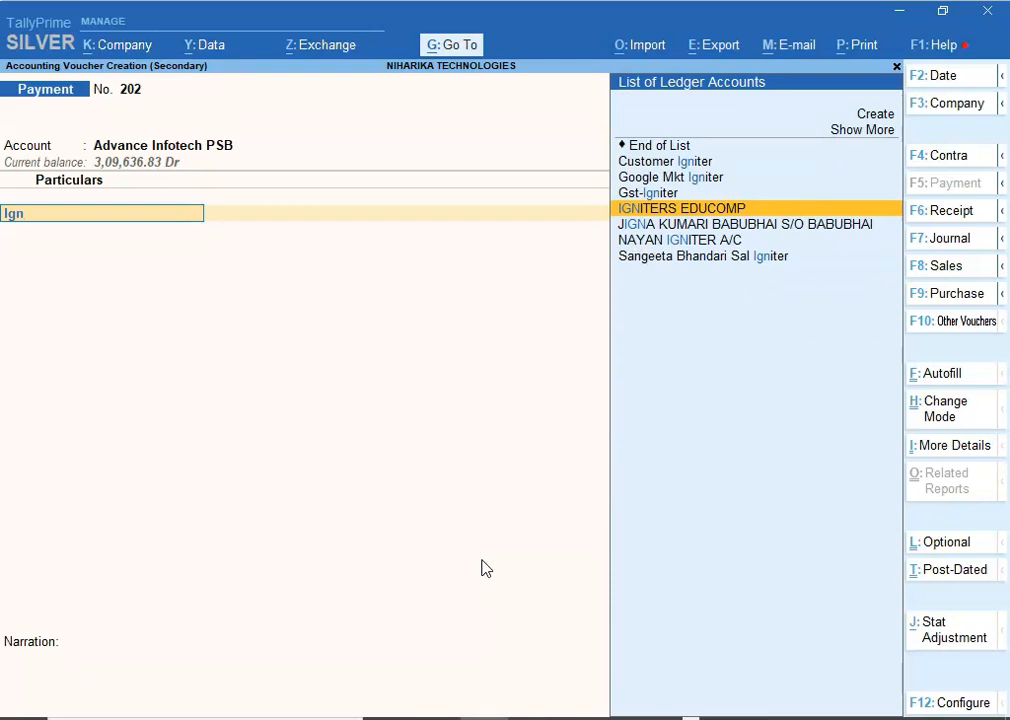
{"action": "key", "text": "Return"}
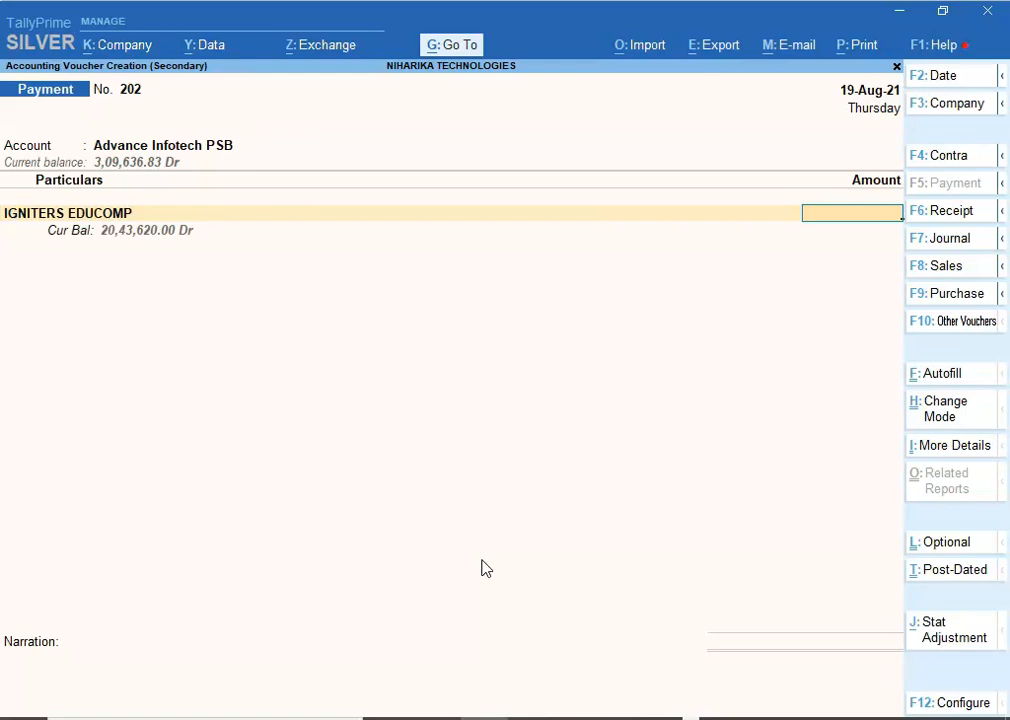
Check the IGNITERS EDUCOMP debit amount in row 25 of the Excel bank statement, then return to TallyPrime
{"action": "key", "text": "alt+Tab"}
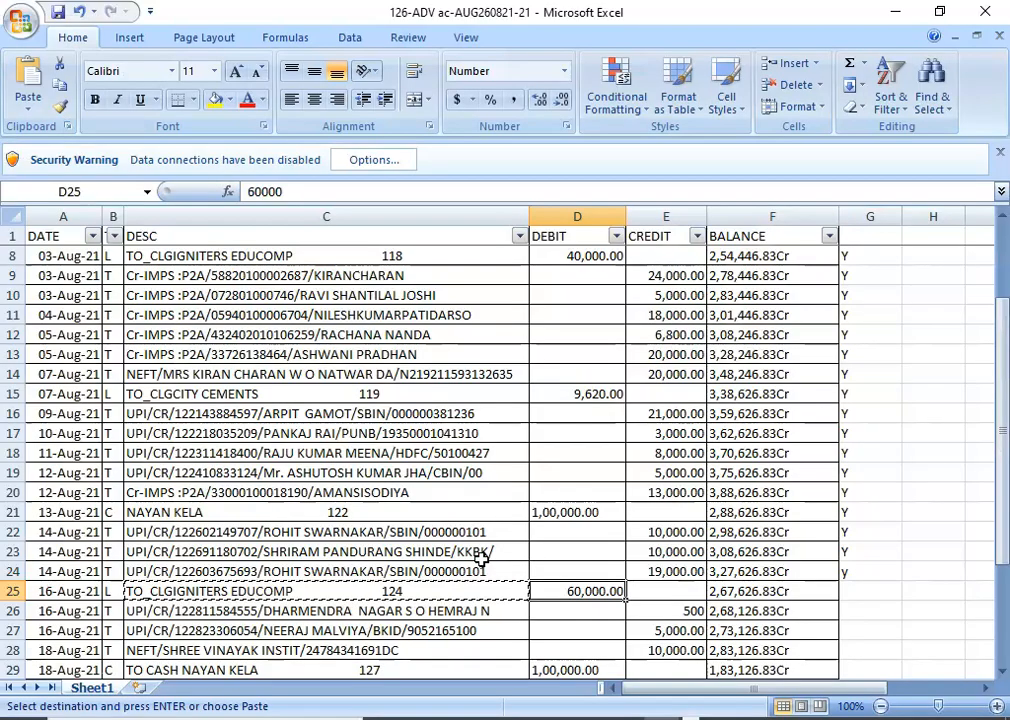
{"action": "key", "text": "Left"}
{"action": "key", "text": "Right"}
{"action": "key", "text": "Up"}
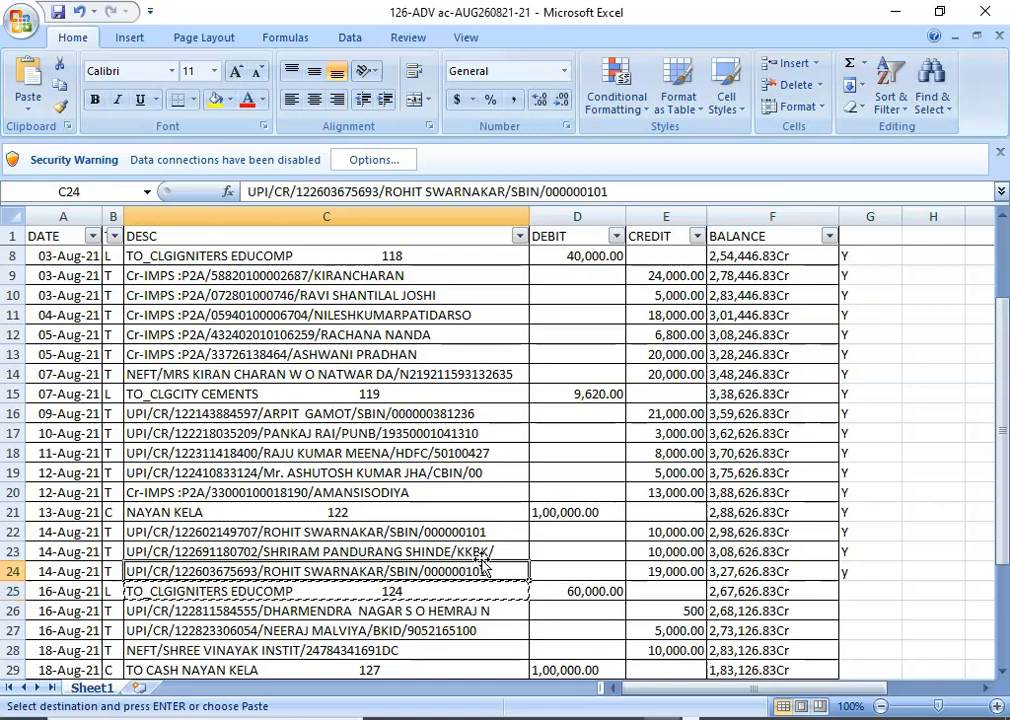
{"action": "key", "text": "Down"}
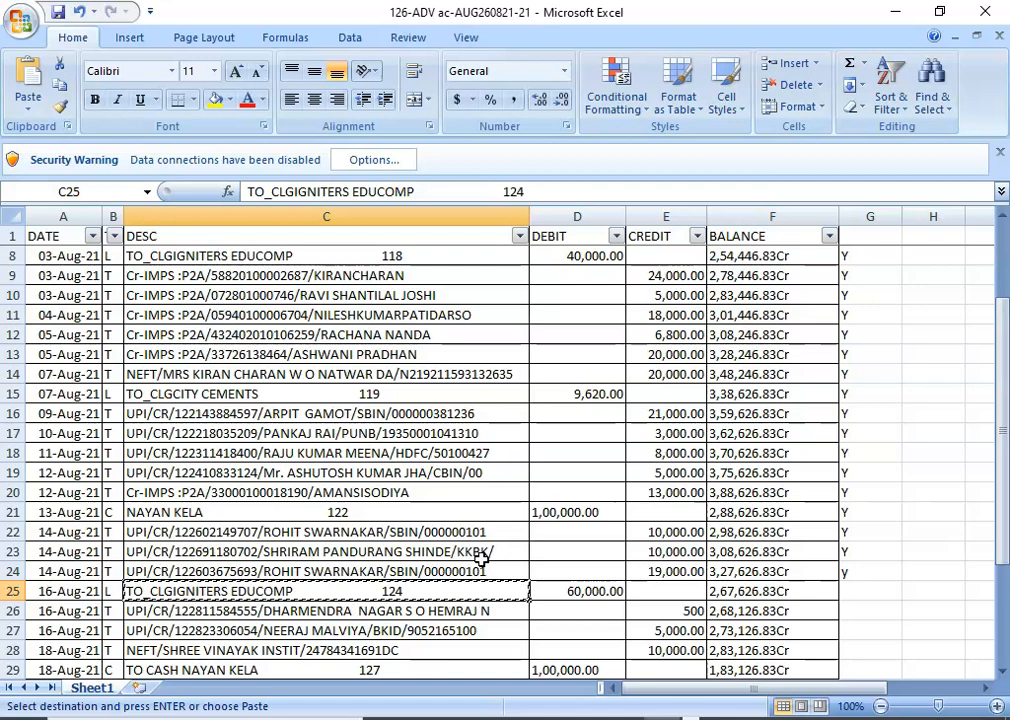
{"action": "key", "text": "alt+Tab"}
{"action": "key", "text": "alt+Tab"}
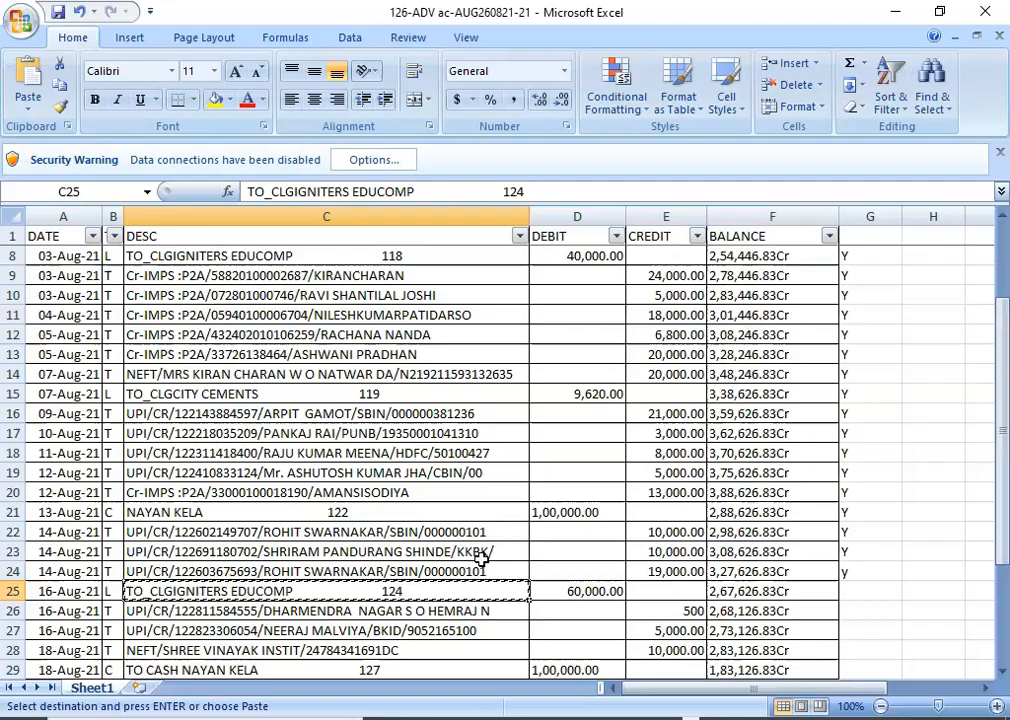
{"action": "key", "text": "alt+Tab"}
Enter 60000 as the IGNITERS EDUCOMP amount and allocate it to OO under Primary Cost Category
{"action": "type", "text": "60000"}
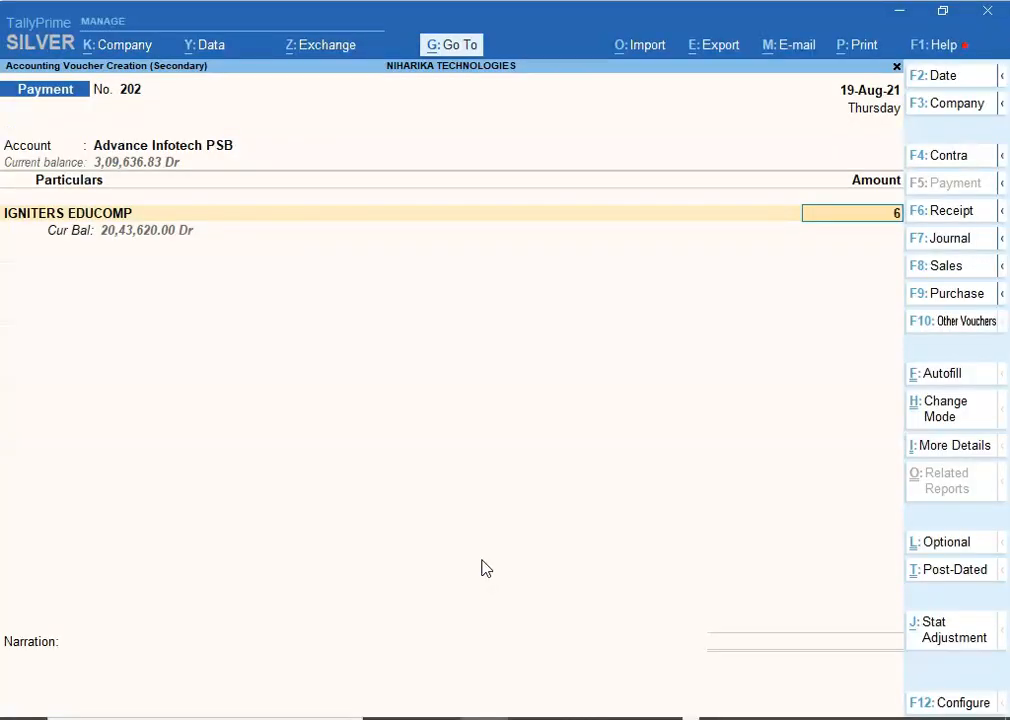
{"action": "key", "text": "Return"}
{"action": "key", "text": "Return"}
{"action": "key", "text": "Return"}
{"action": "key", "text": "Return"}
{"action": "key", "text": "Return"}
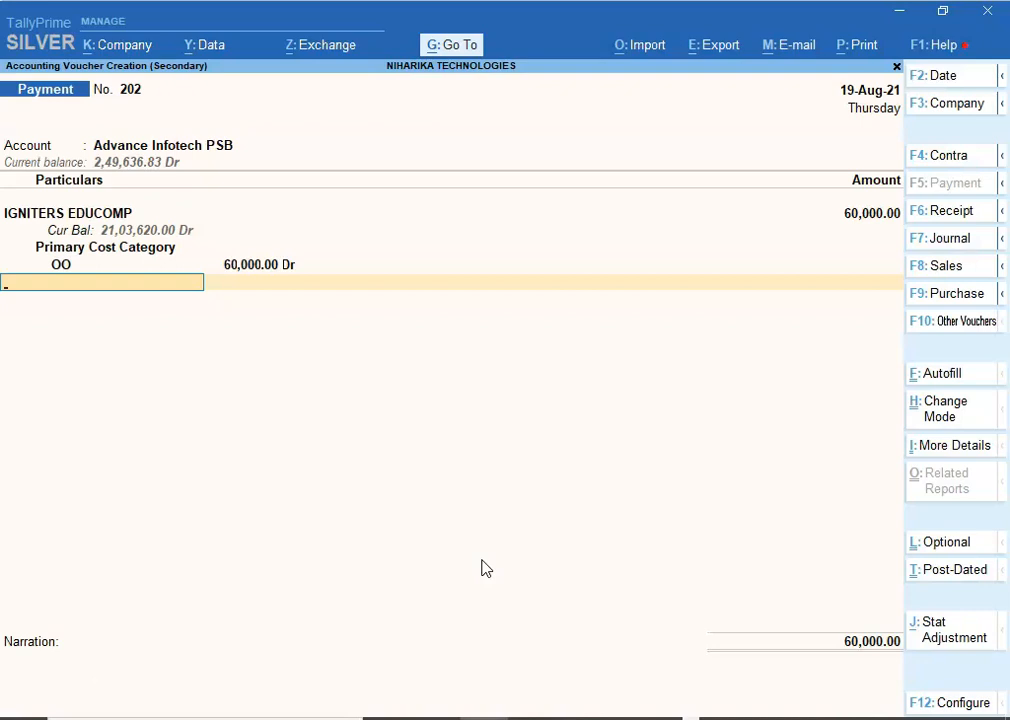
{"action": "key", "text": "Return"}
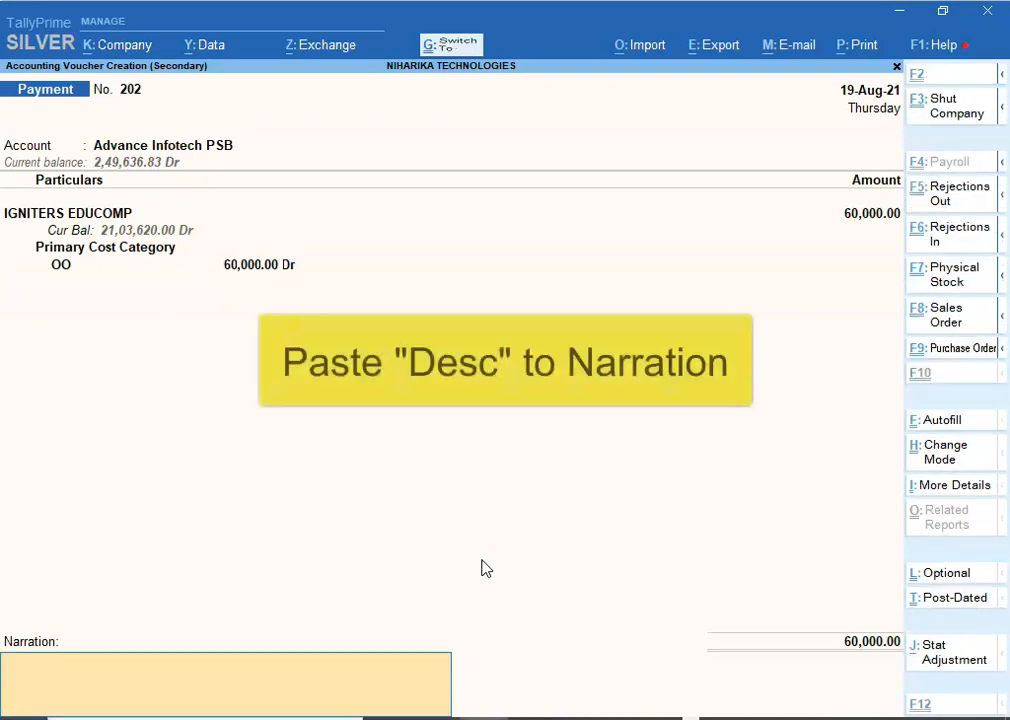
Paste the copied bank description as the payment's narration, accept the voucher and select its entry in the ledger
{"action": "key", "text": "ctrl+alt+v"}
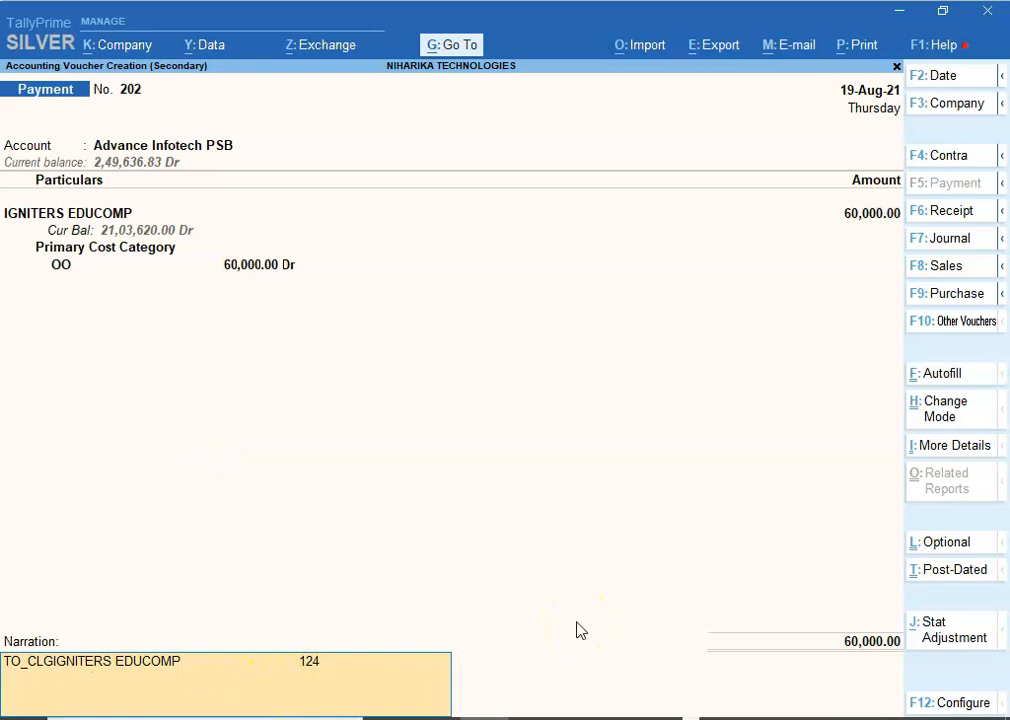
{"action": "key", "text": "Return"}
{"action": "key", "text": "Return"}
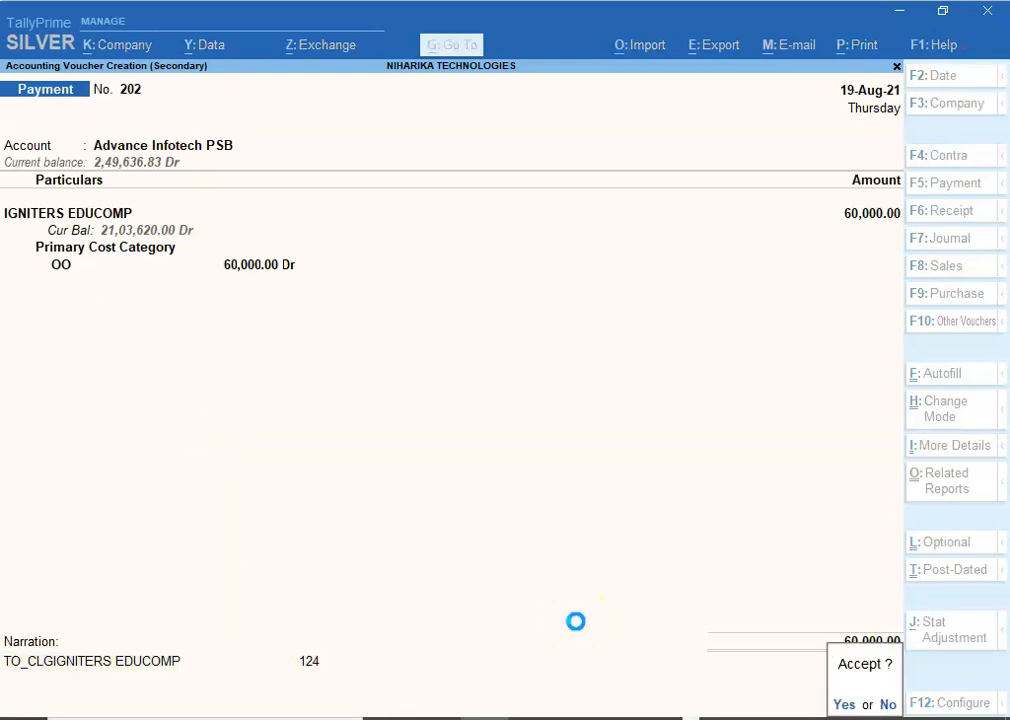
{"action": "key", "text": "Down"}
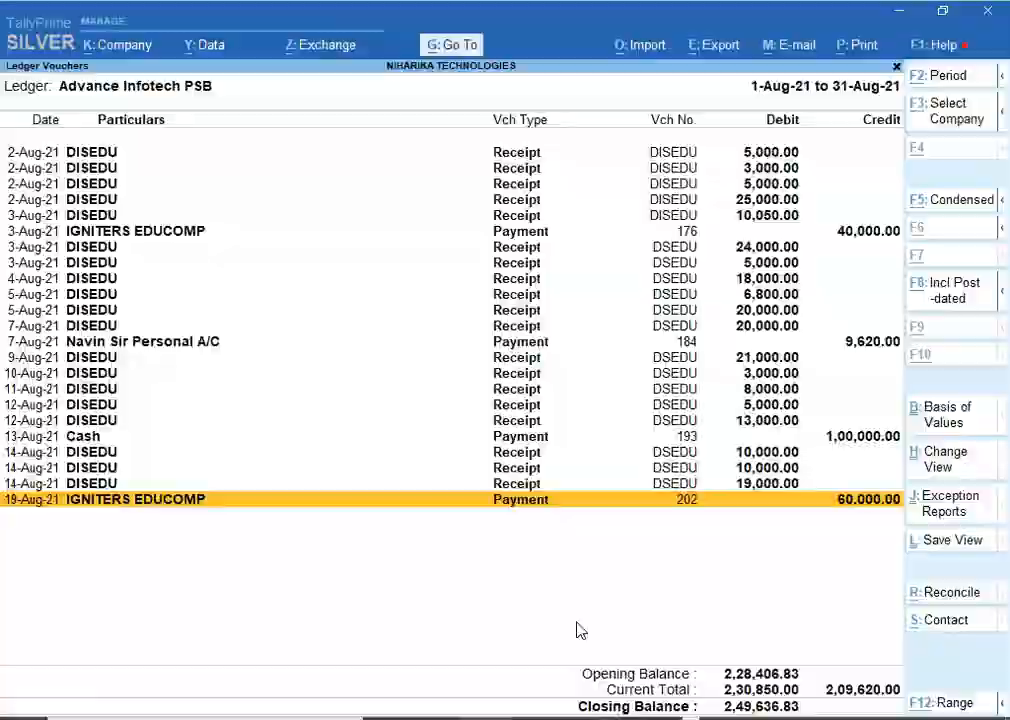
Switch to the Excel bank statement and mark row 25 as entered with y in cell G25
{"action": "key", "text": "alt+Tab"}
{"action": "key", "text": "Right"}
{"action": "key", "text": "Right"}
{"action": "key", "text": "Right"}
{"action": "key", "text": "Right"}
{"action": "type", "text": "y"}
{"action": "key", "text": "Return"}
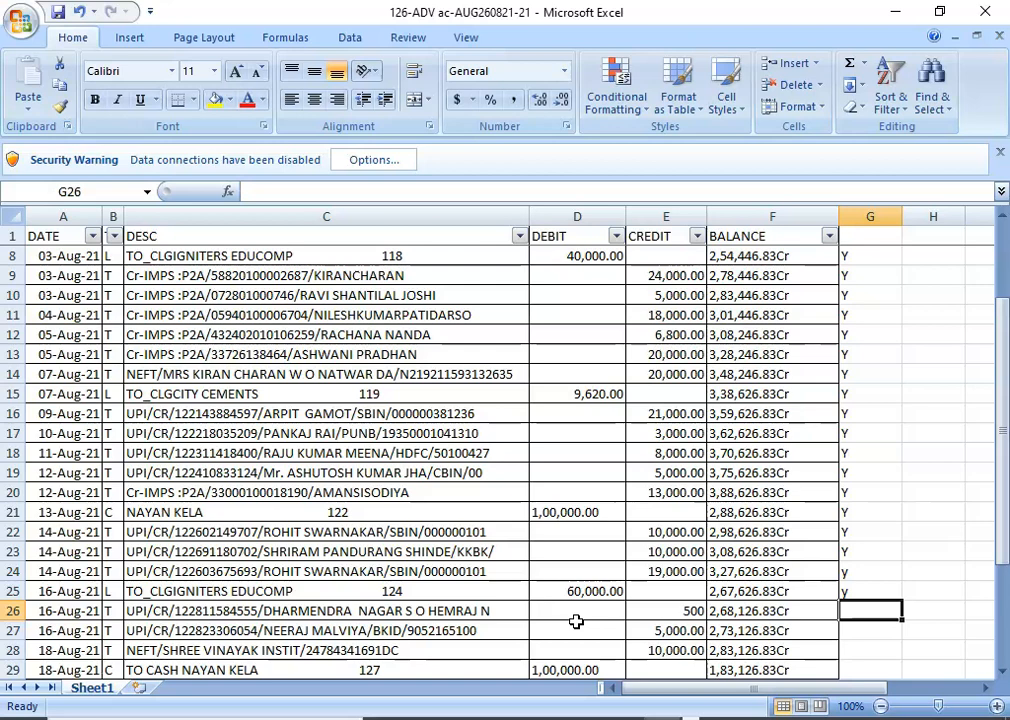
Switch to TallyPrime and select the first 14-Aug-21 DISEDU receipt of 10,000 in the ledger
{"action": "key", "text": "alt+Tab"}
{"action": "key", "text": "Up"}
{"action": "key", "text": "Up"}
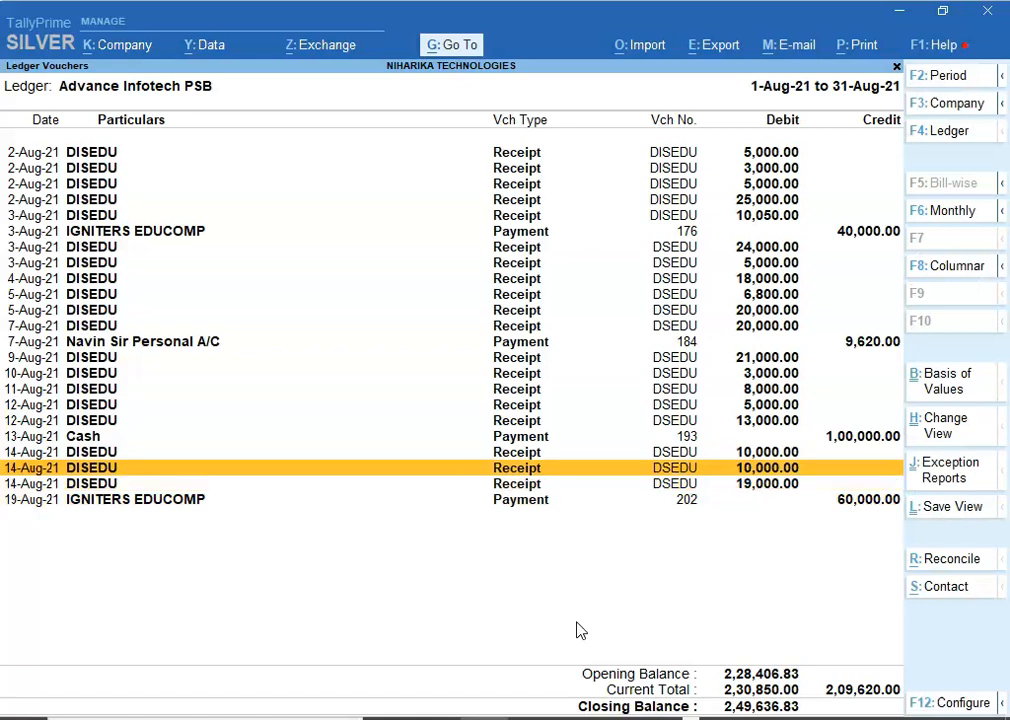
{"action": "key", "text": "Up"}
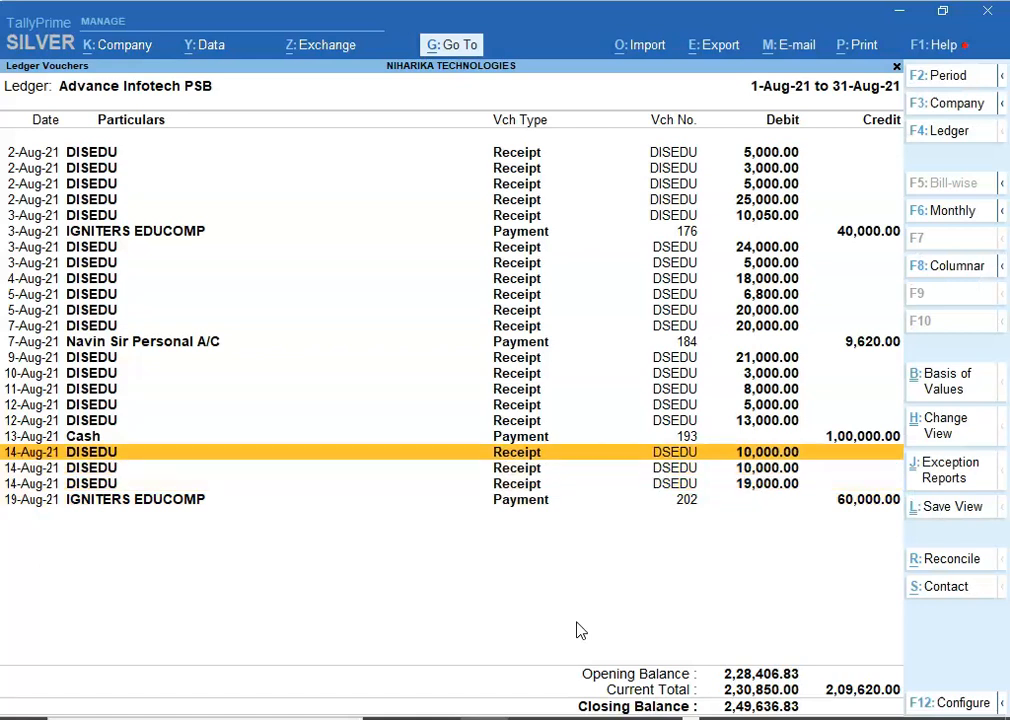